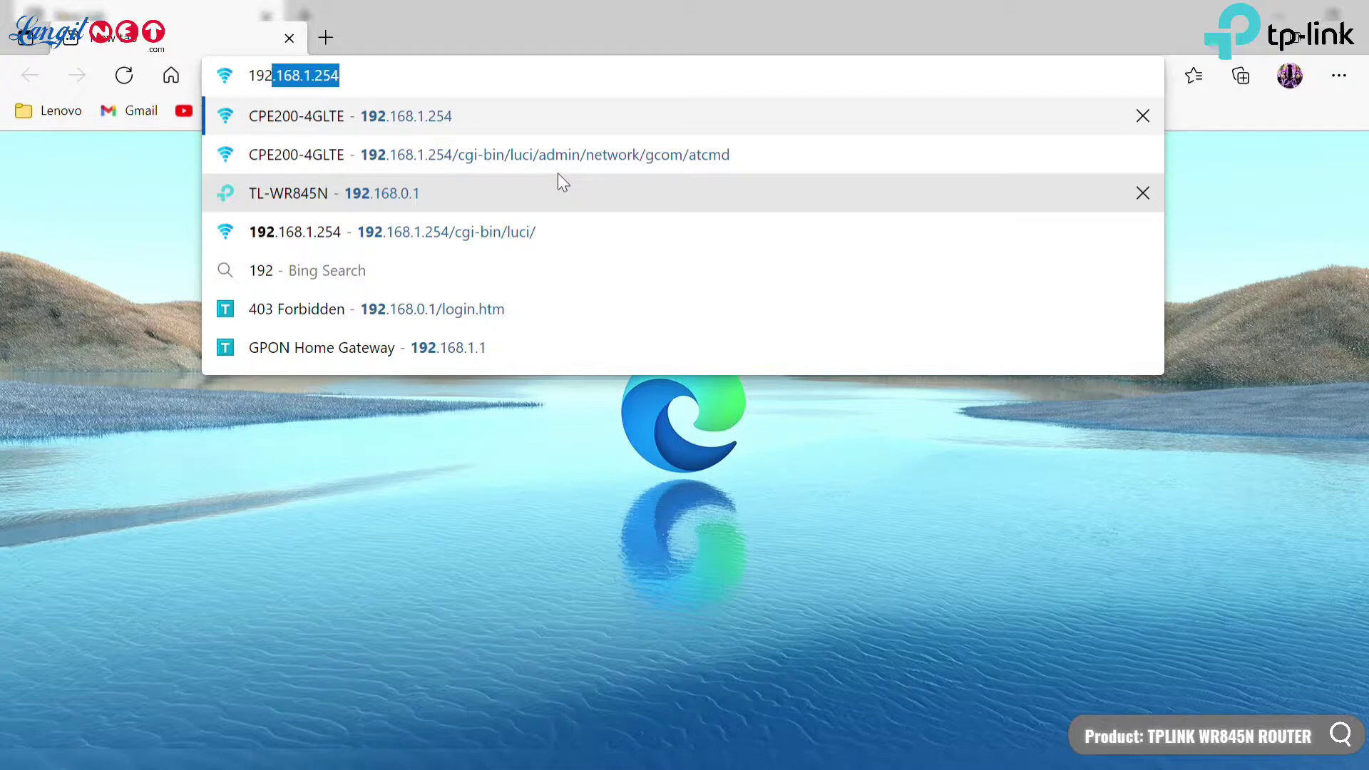
Load 192.168.0.1 and log in with the admin username and password.
{"action": "type", "text": ".168"}
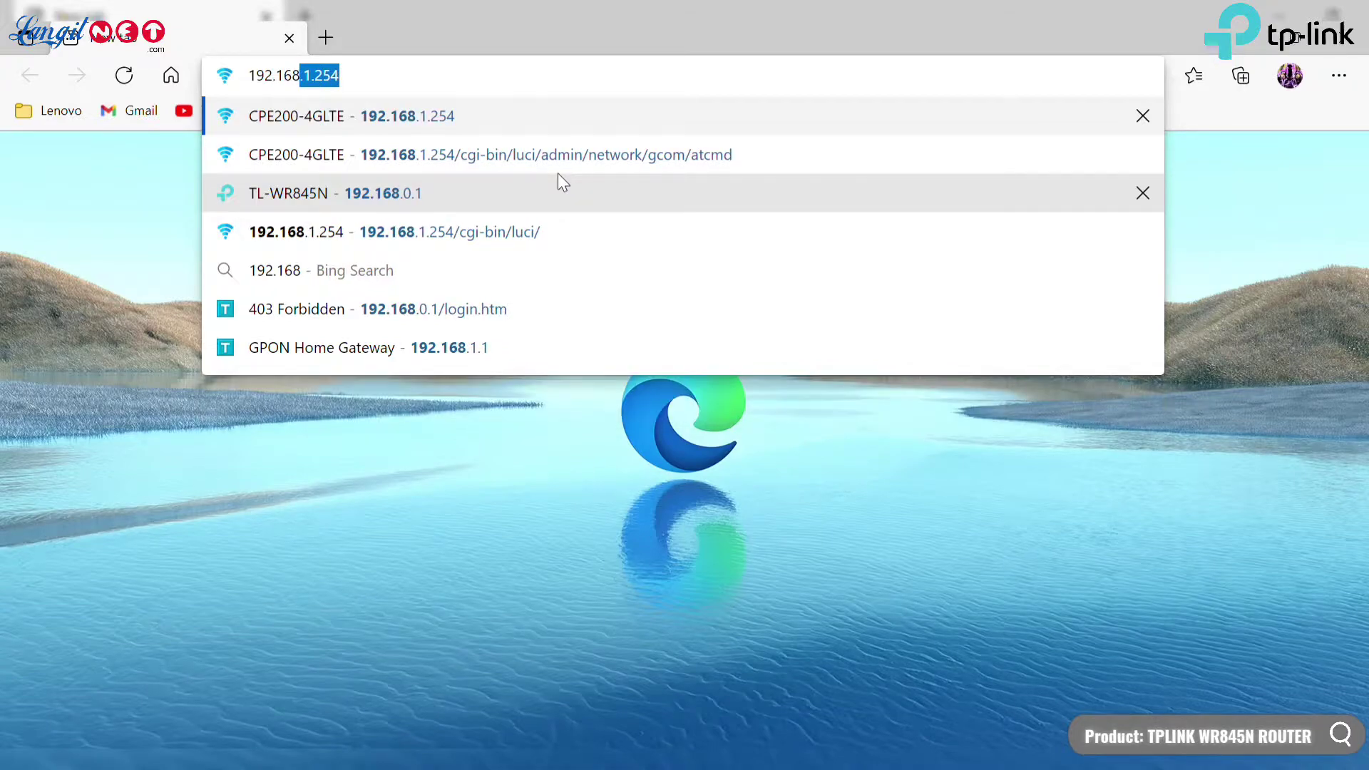
{"action": "type", "text": ".0.1"}
{"action": "key", "text": "Return"}
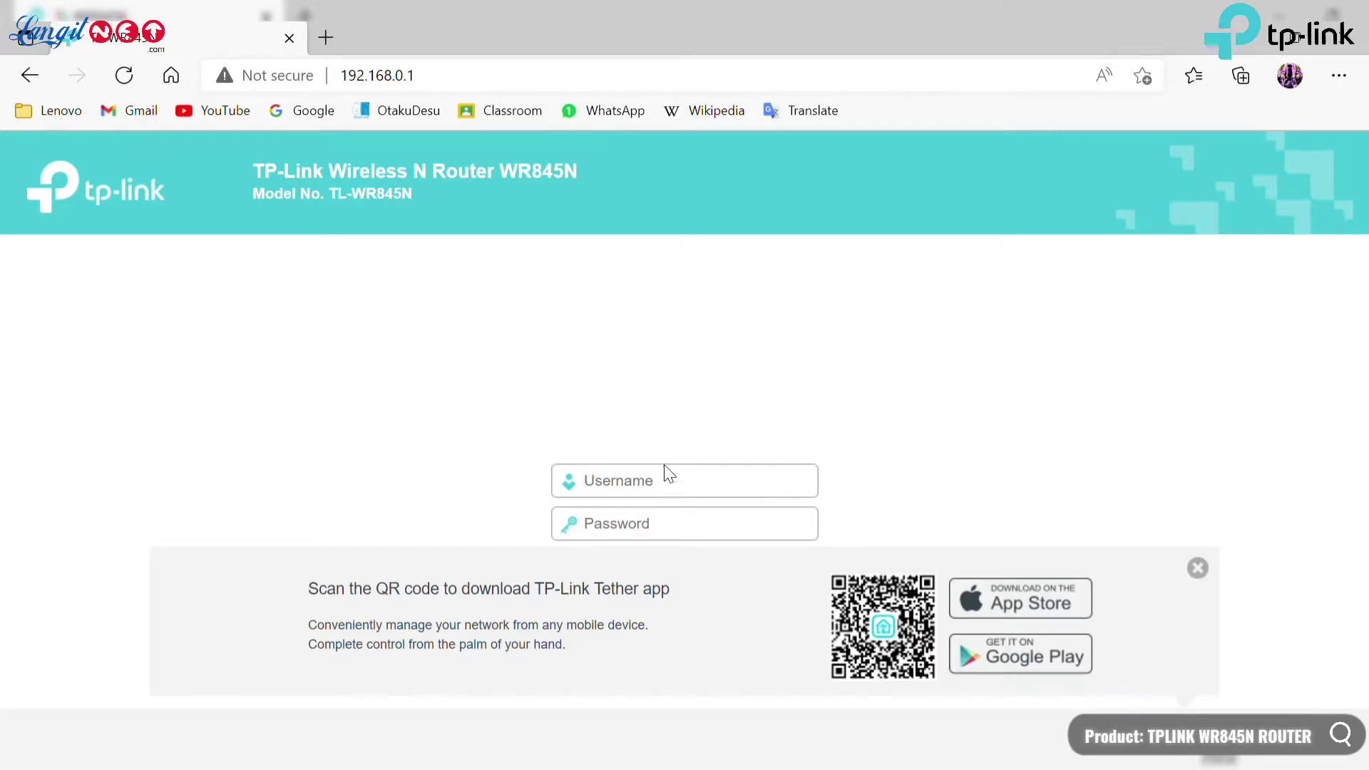
{"action": "type", "text": "A"}
{"action": "key", "text": "BackSpace"}
{"action": "key", "text": "BackSpace"}
{"action": "key", "text": "BackSpace"}
{"action": "key", "text": "BackSpace"}
{"action": "type", "text": "a"}
{"action": "left_click", "coordinate": [722, 543]}
{"action": "type", "text": "a"}
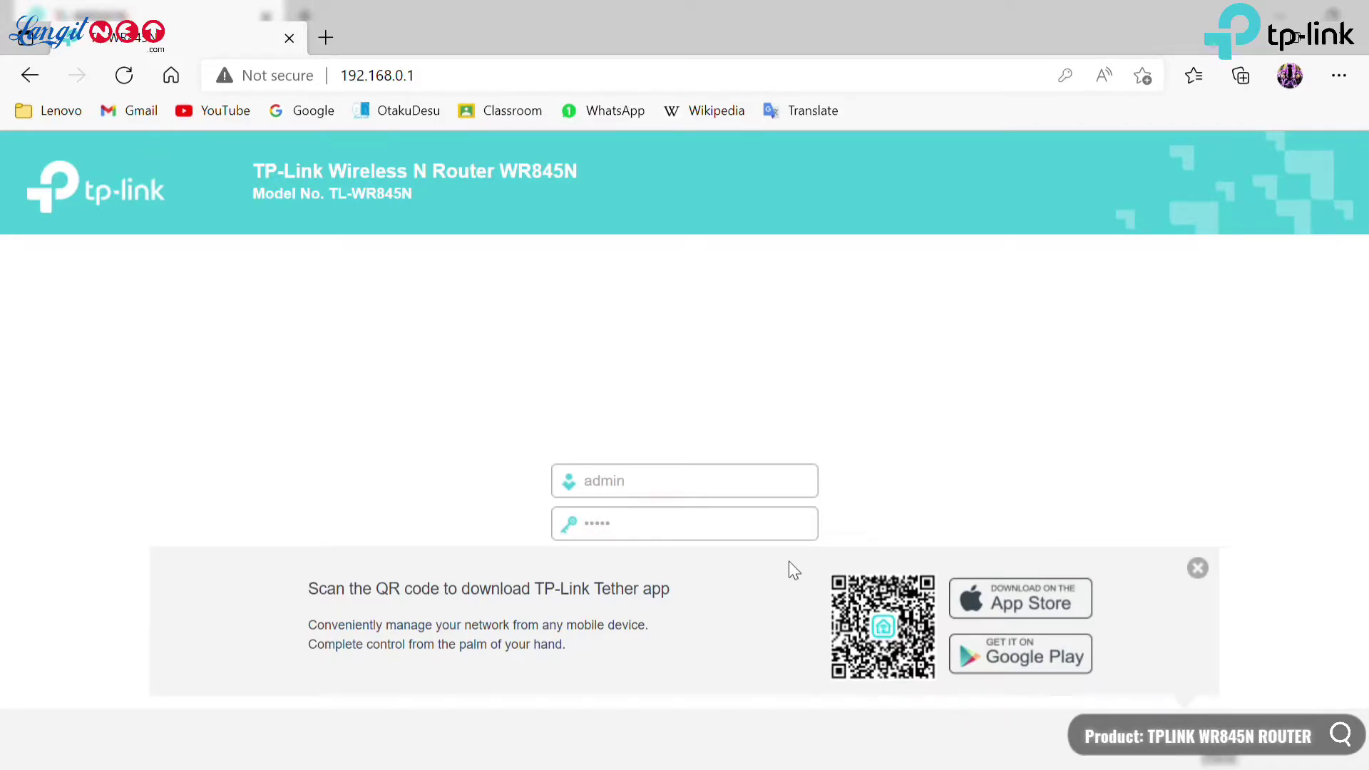
{"action": "key", "text": "Return"}
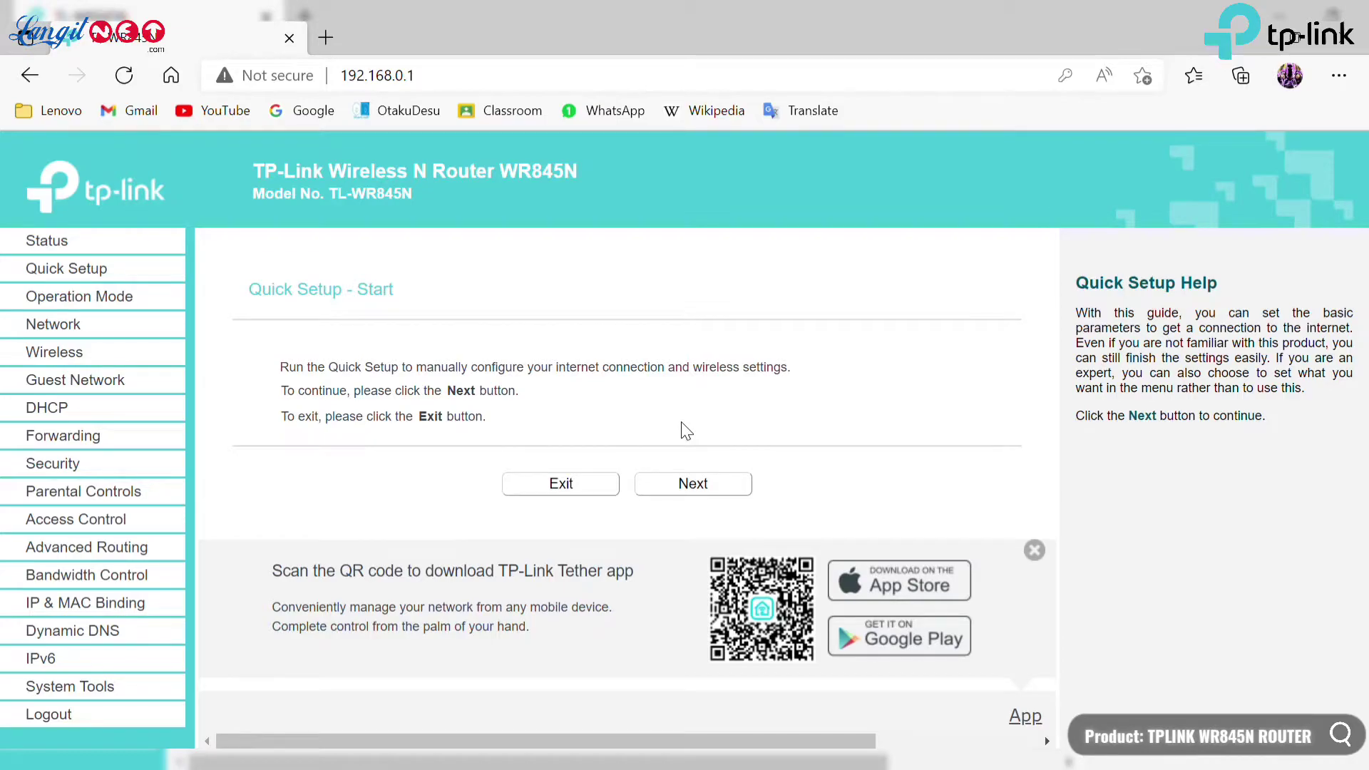
Step out of Quick Setup to the Status page and dismiss the Tether app banner.
{"action": "left_click", "coordinate": [725, 489]}
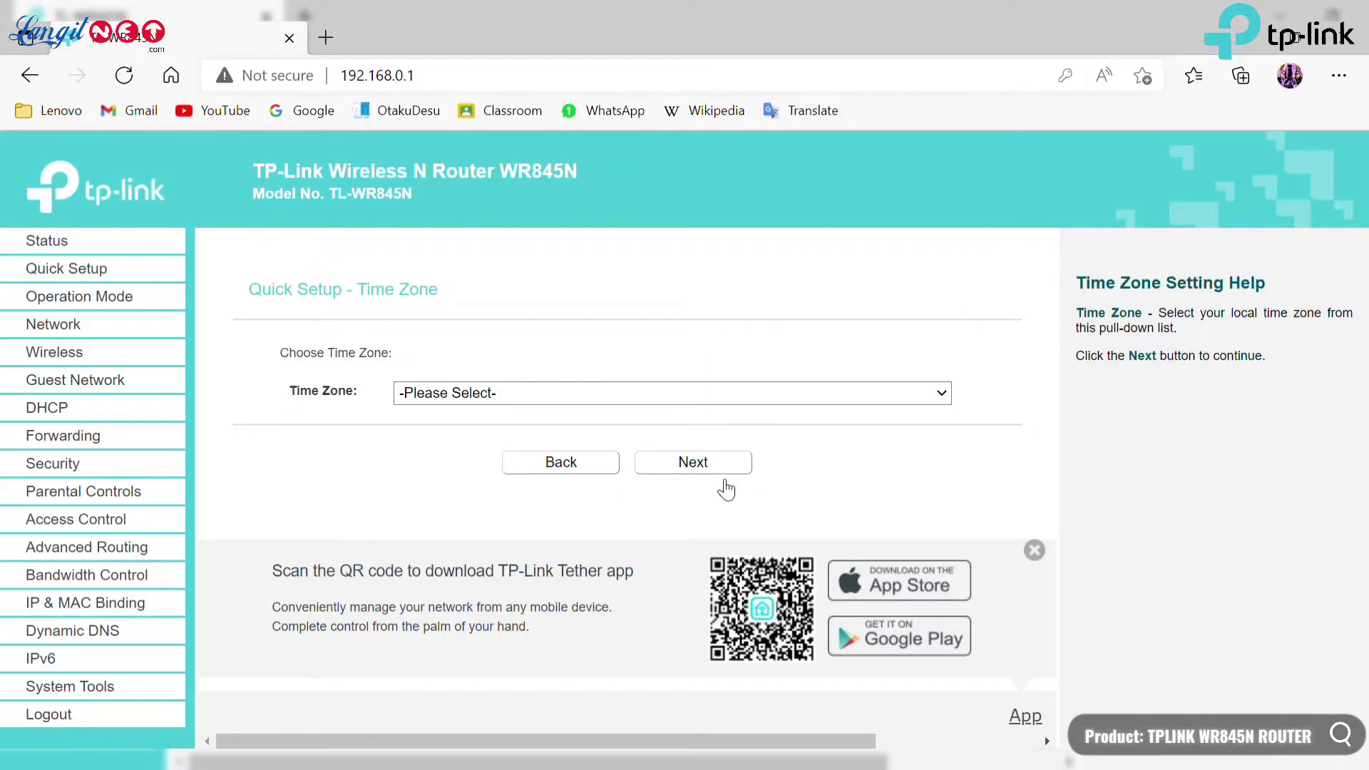
{"action": "left_click", "coordinate": [597, 469]}
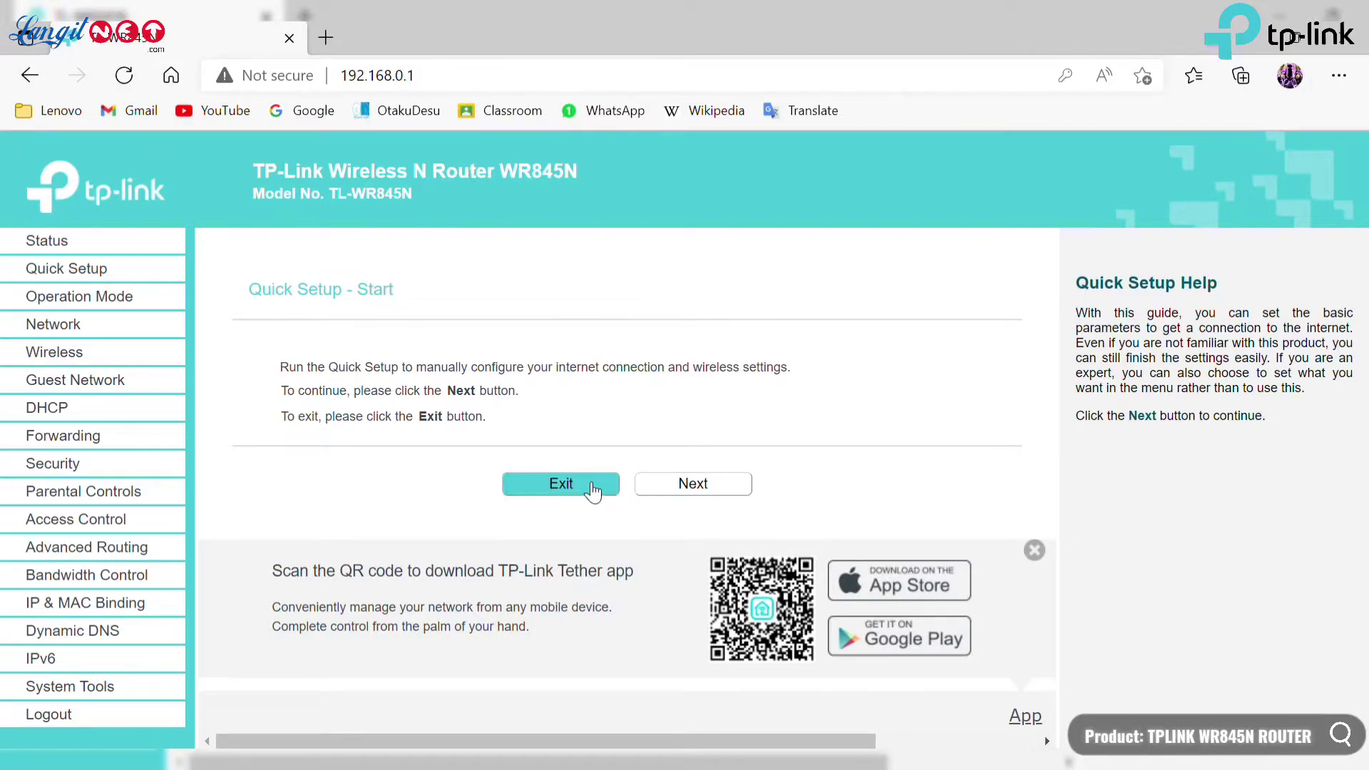
{"action": "left_click", "coordinate": [592, 490]}
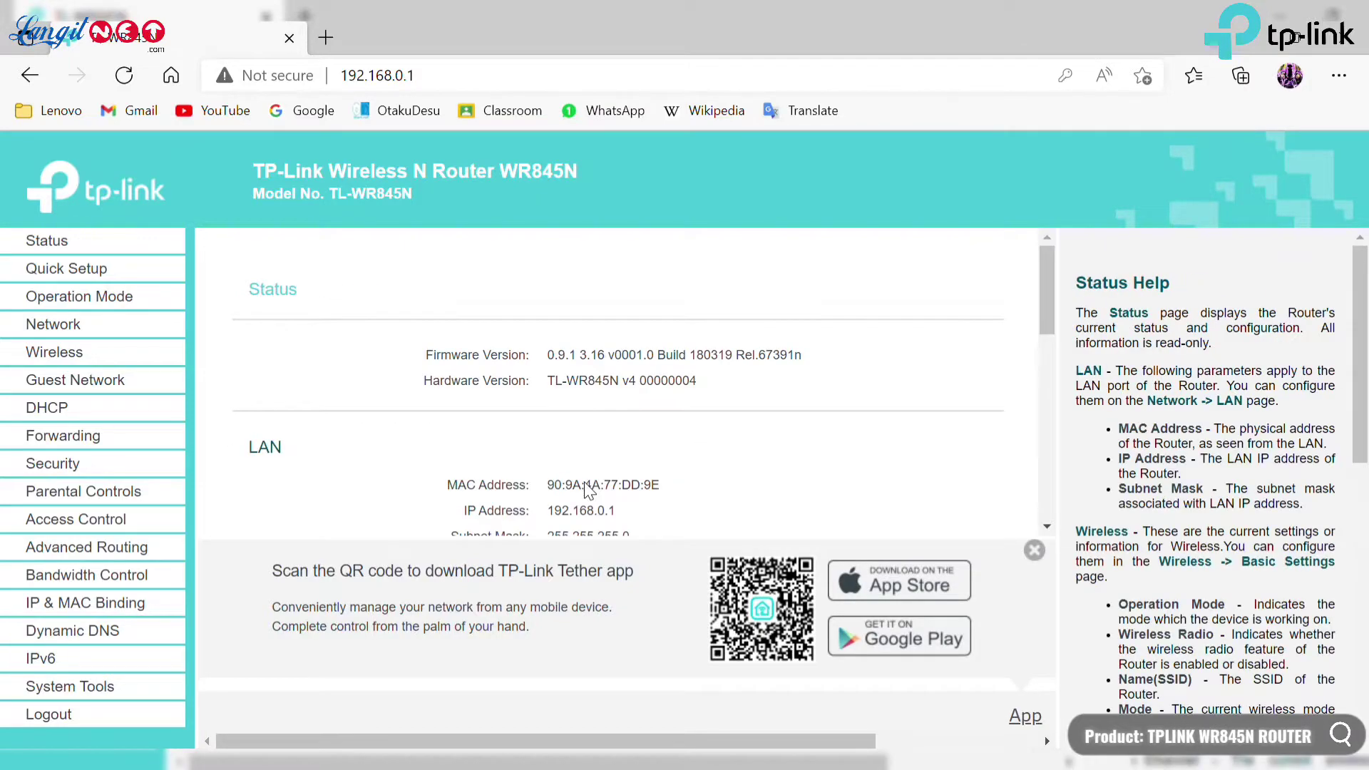
{"action": "left_click", "coordinate": [1034, 552]}
Scroll through the Status details, reload Status, then return to Quick Setup.
{"action": "scroll", "coordinate": [581, 457], "scroll_direction": "down", "scroll_amount": 1}
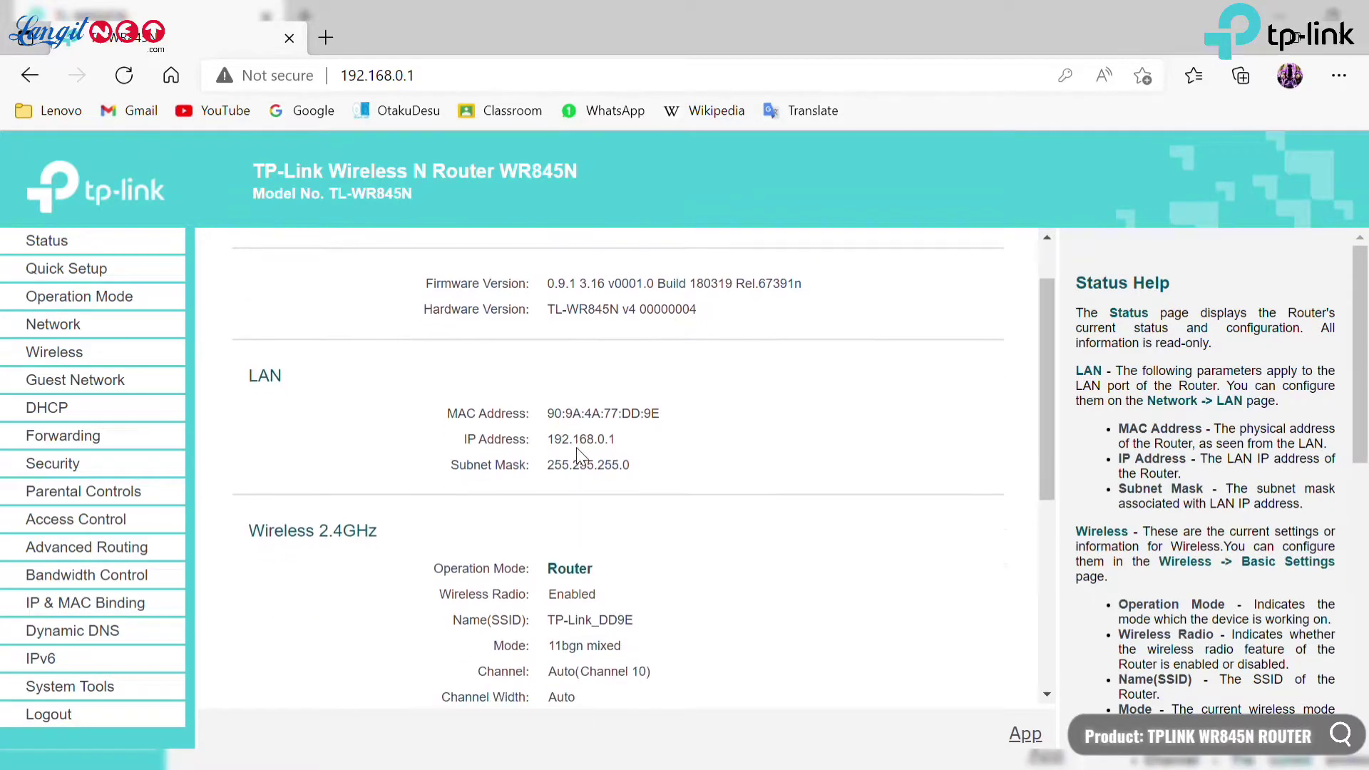
{"action": "scroll", "coordinate": [576, 447], "scroll_direction": "down", "scroll_amount": 1}
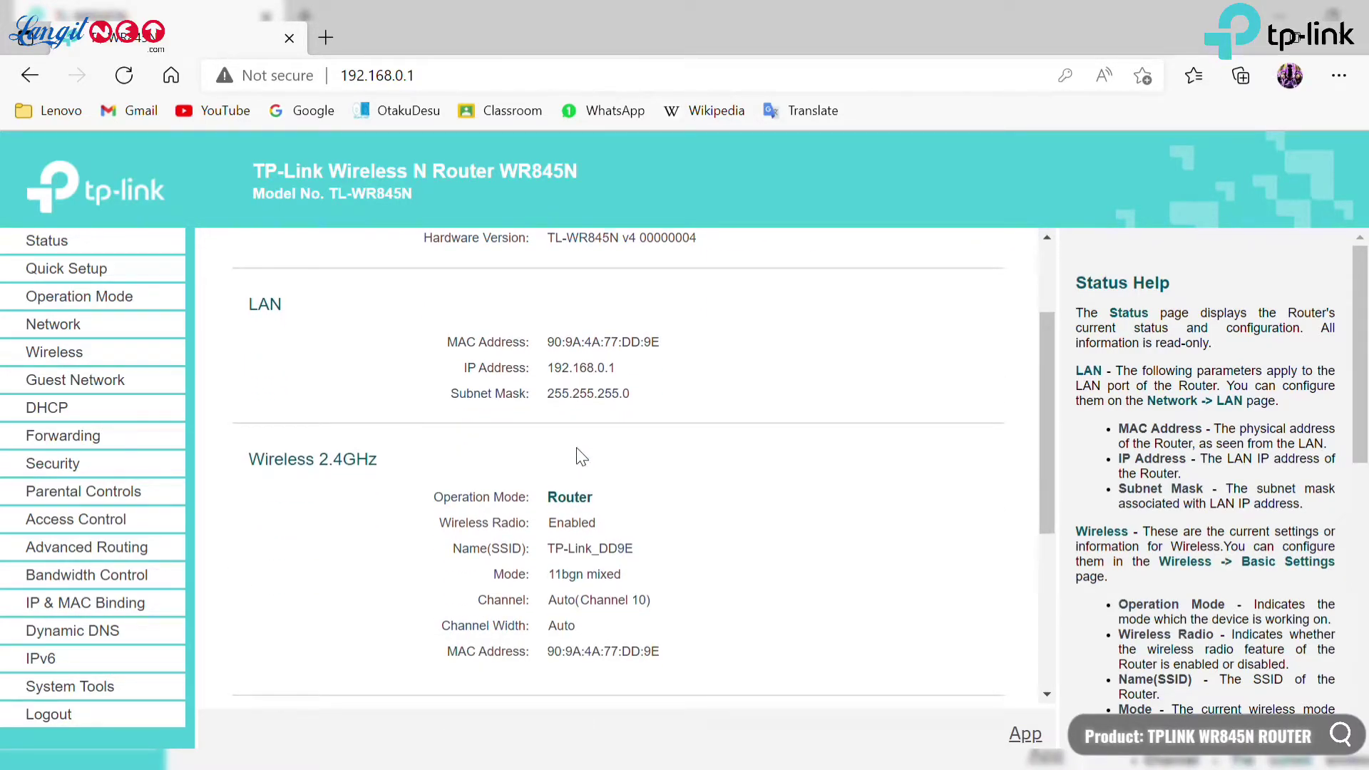
{"action": "scroll", "coordinate": [579, 451], "scroll_direction": "down", "scroll_amount": 2}
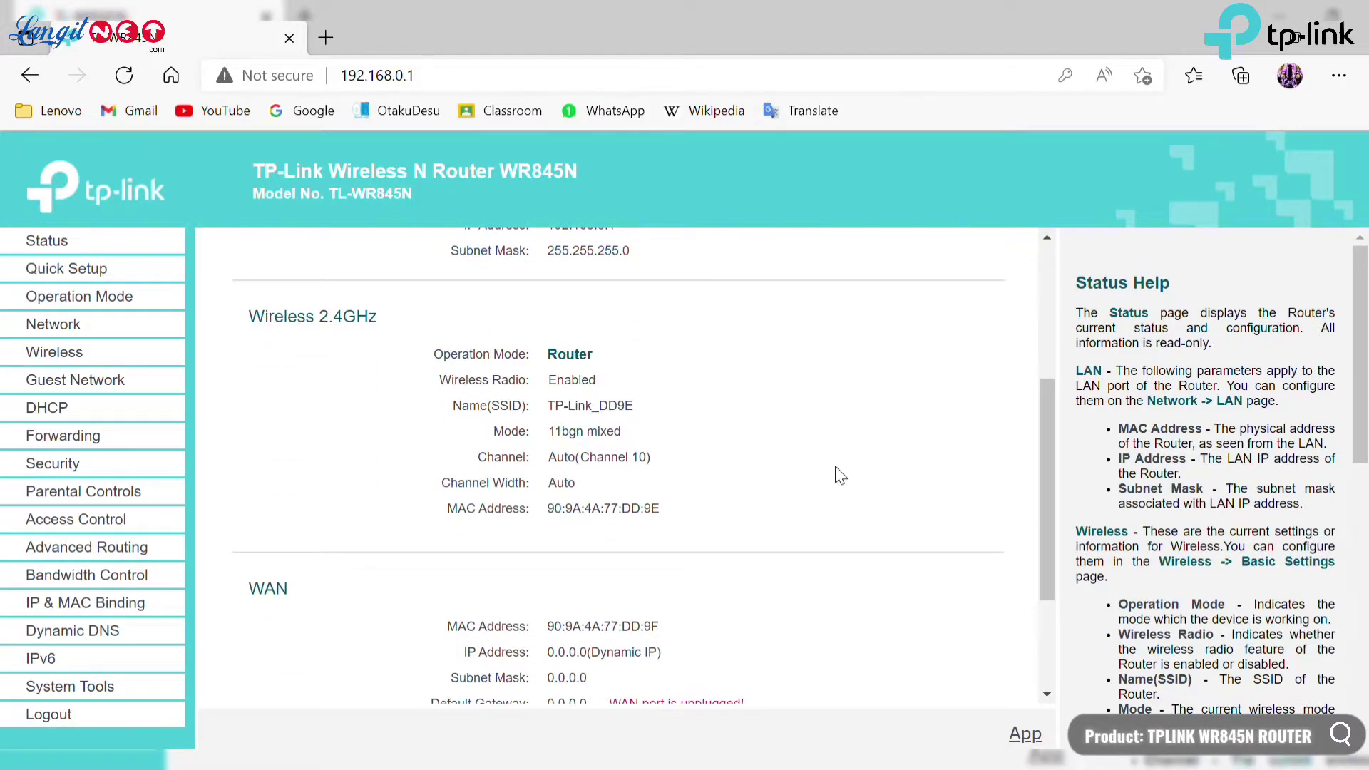
{"action": "scroll", "coordinate": [839, 476], "scroll_direction": "down", "scroll_amount": 1}
{"action": "scroll", "coordinate": [834, 472], "scroll_direction": "down", "scroll_amount": 2}
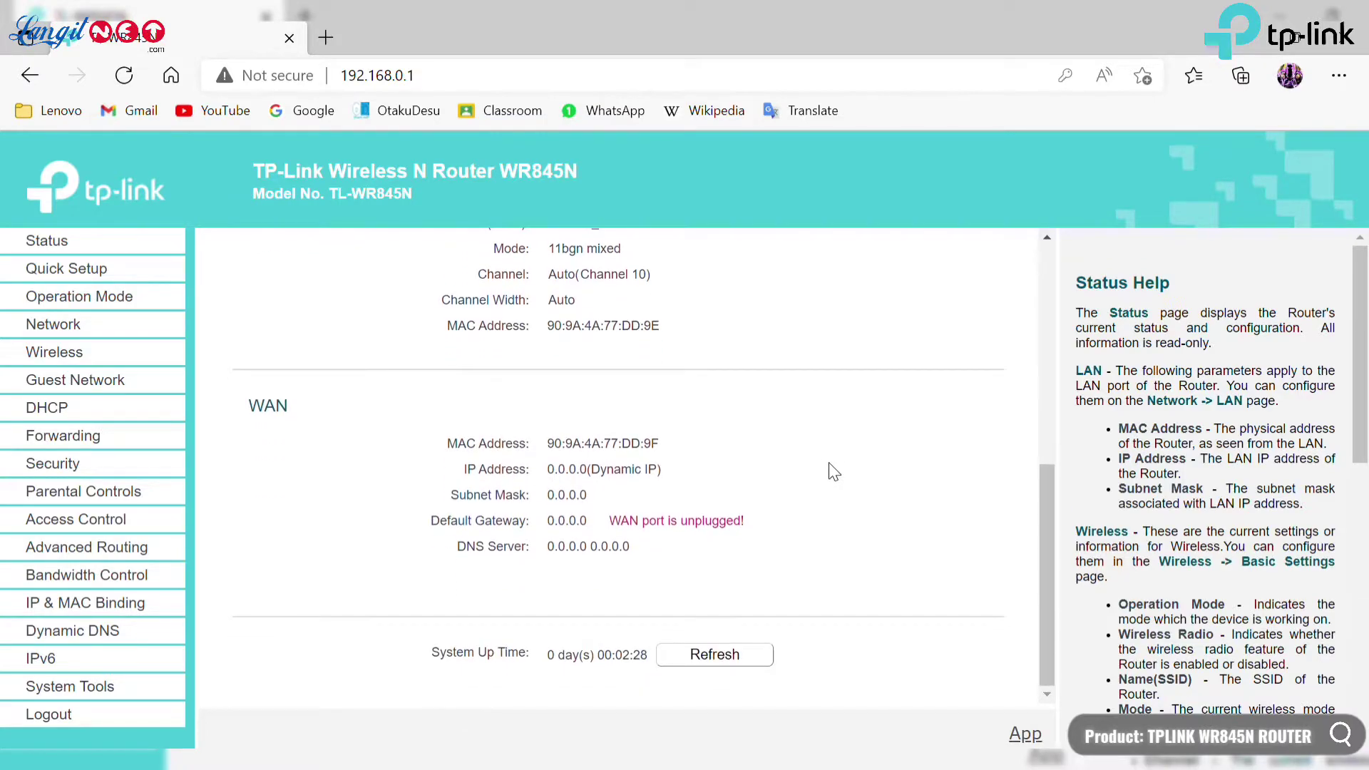
{"action": "left_click", "coordinate": [92, 250]}
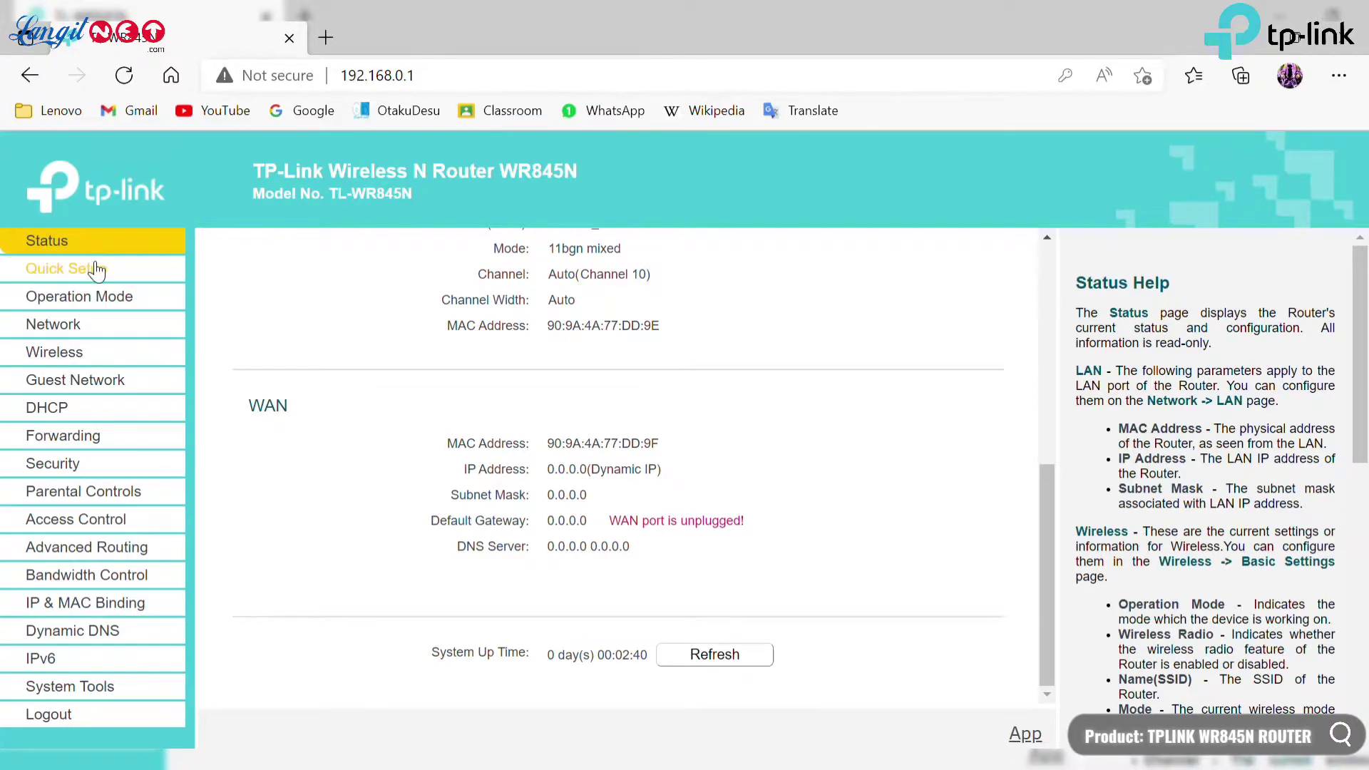
{"action": "left_click", "coordinate": [97, 271]}
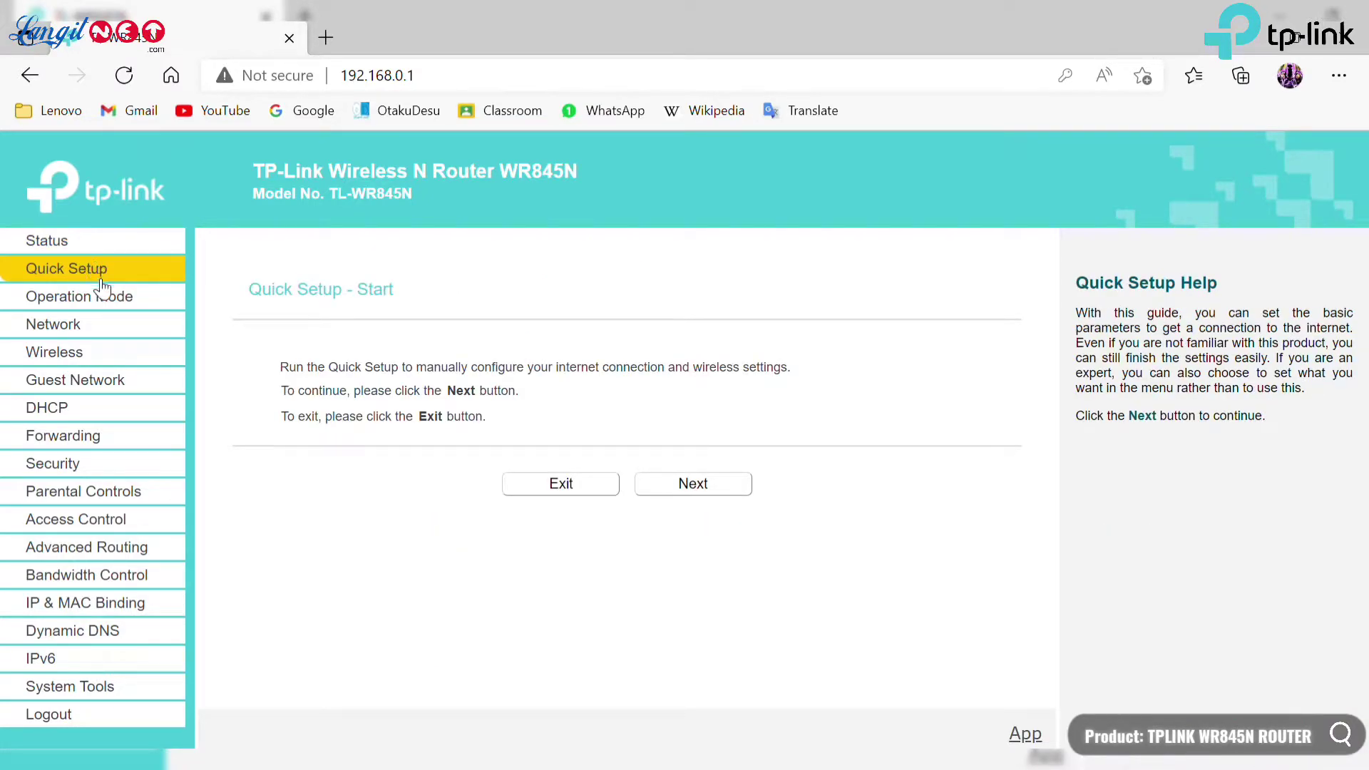
Browse Operation Mode and the Network WAN, LAN, IPTV and MAC Clone pages, ending on Wireless.
{"action": "left_click", "coordinate": [126, 310]}
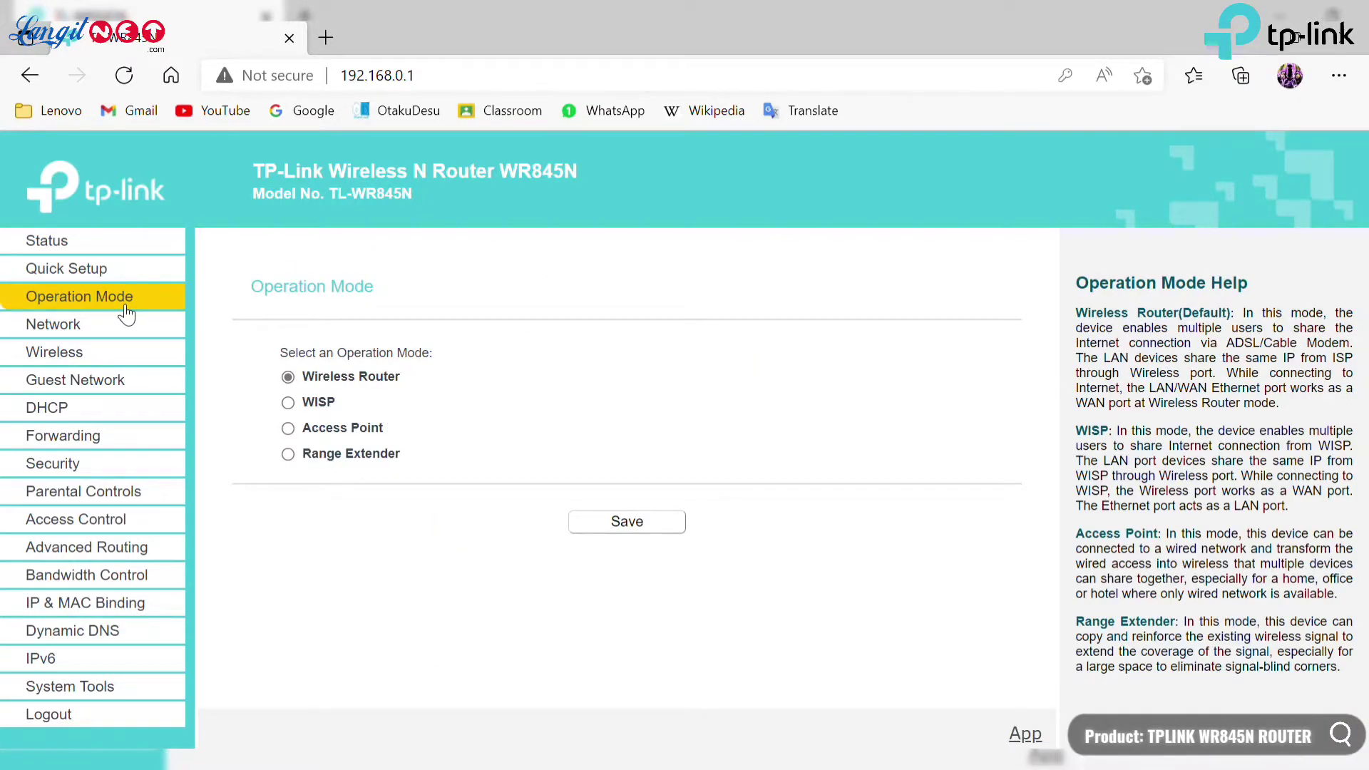
{"action": "left_click", "coordinate": [131, 334]}
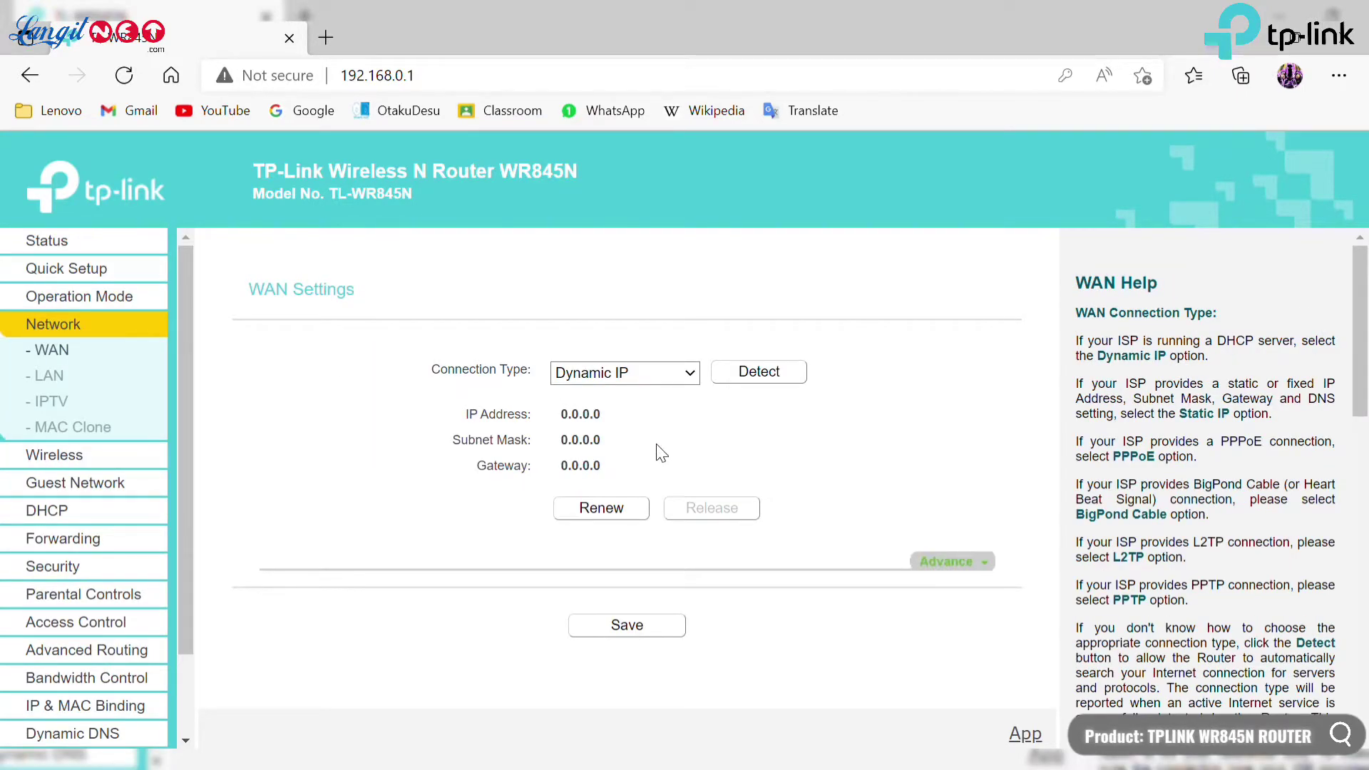
{"action": "left_click", "coordinate": [690, 373]}
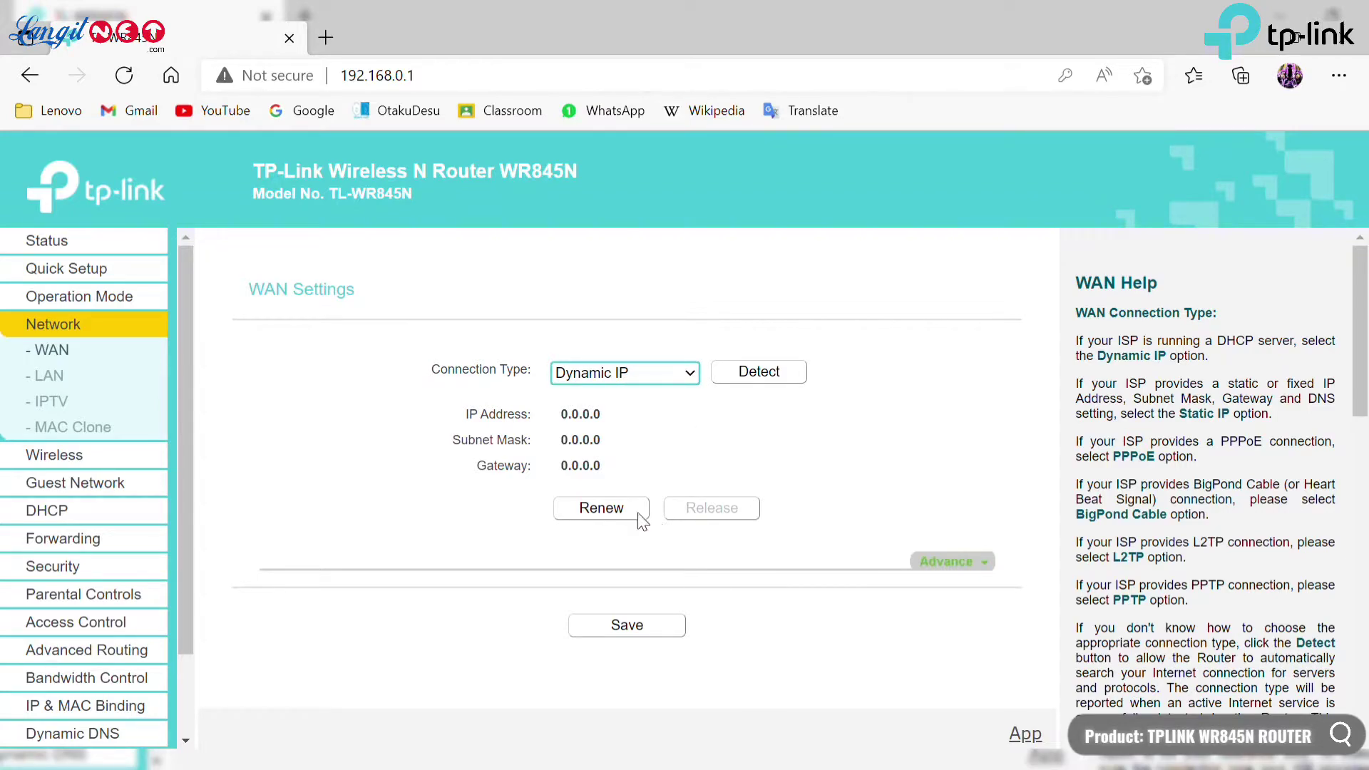
{"action": "left_click", "coordinate": [47, 375]}
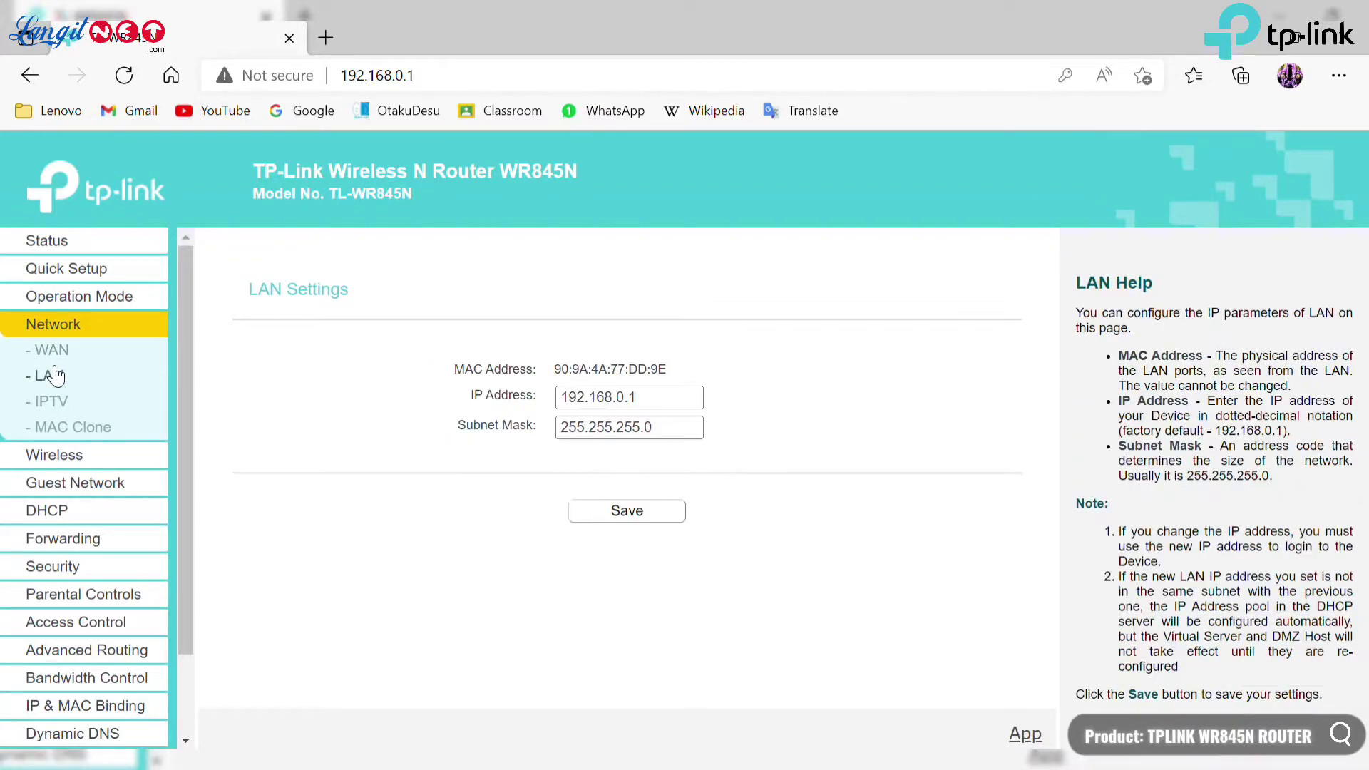
{"action": "left_click", "coordinate": [63, 406]}
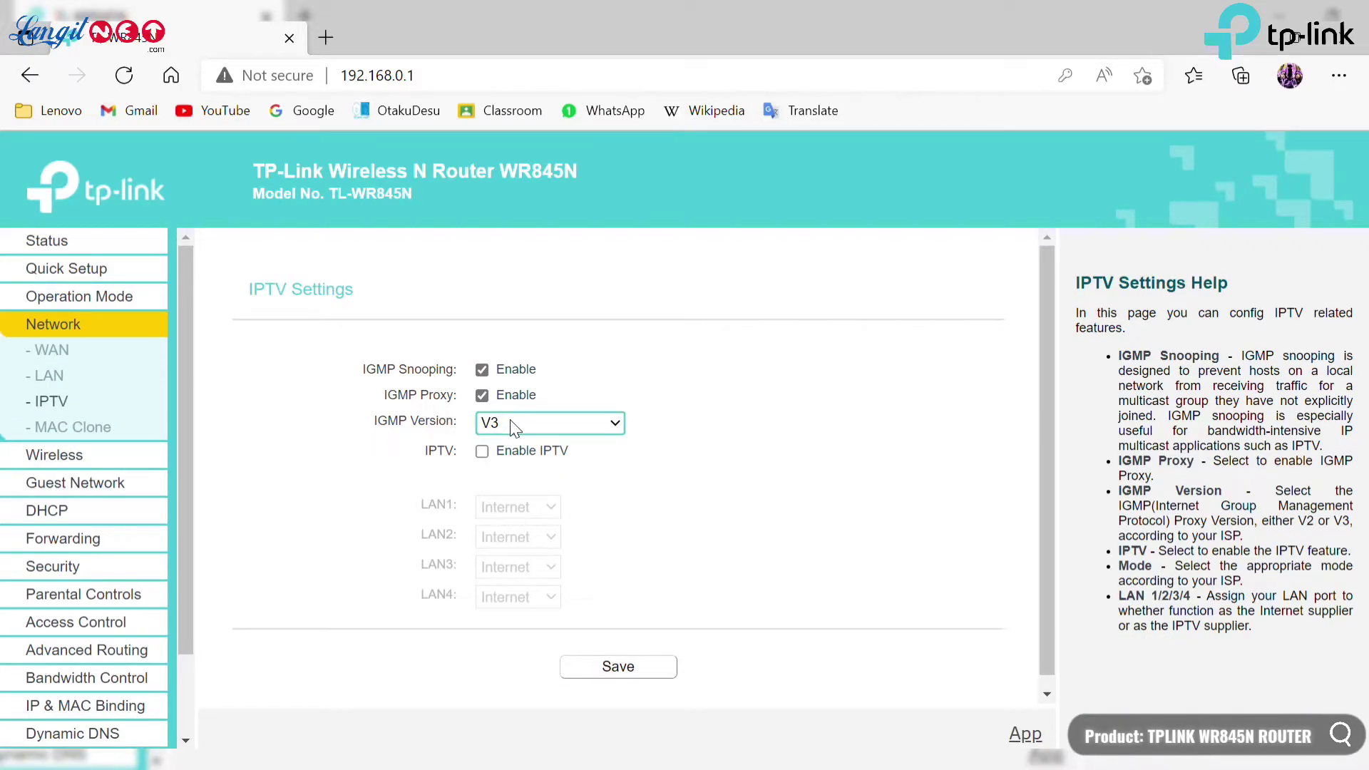
{"action": "left_click", "coordinate": [88, 430]}
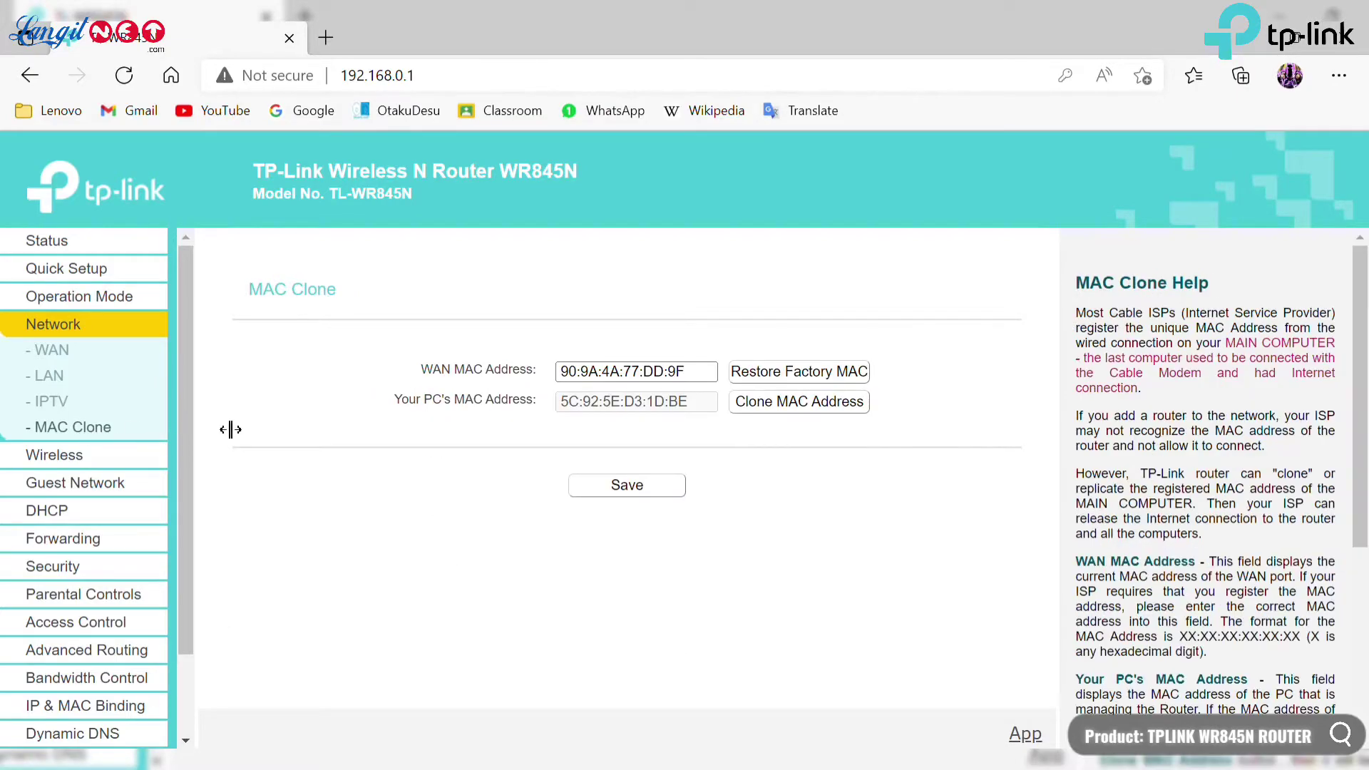
{"action": "left_click", "coordinate": [113, 455]}
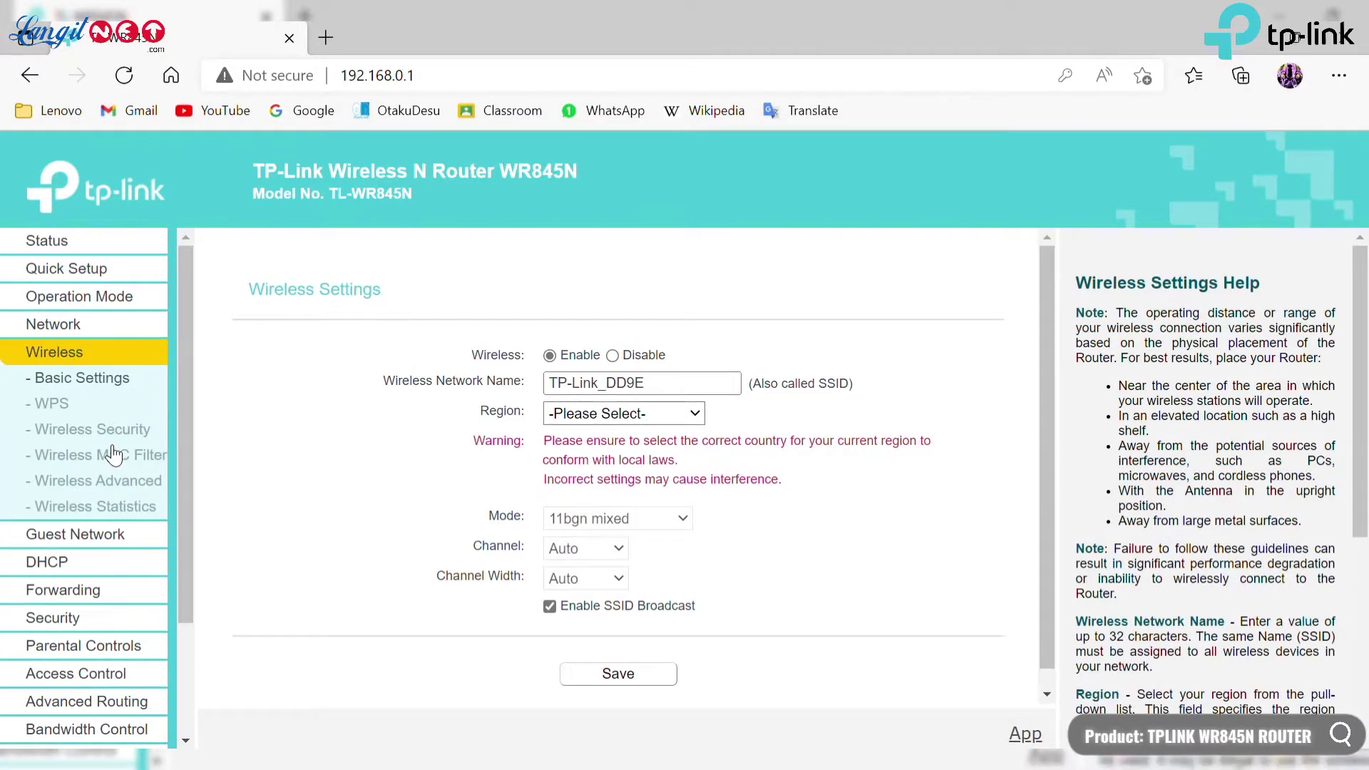
View the WPS page and scroll through the Wireless Security settings.
{"action": "left_click", "coordinate": [570, 414]}
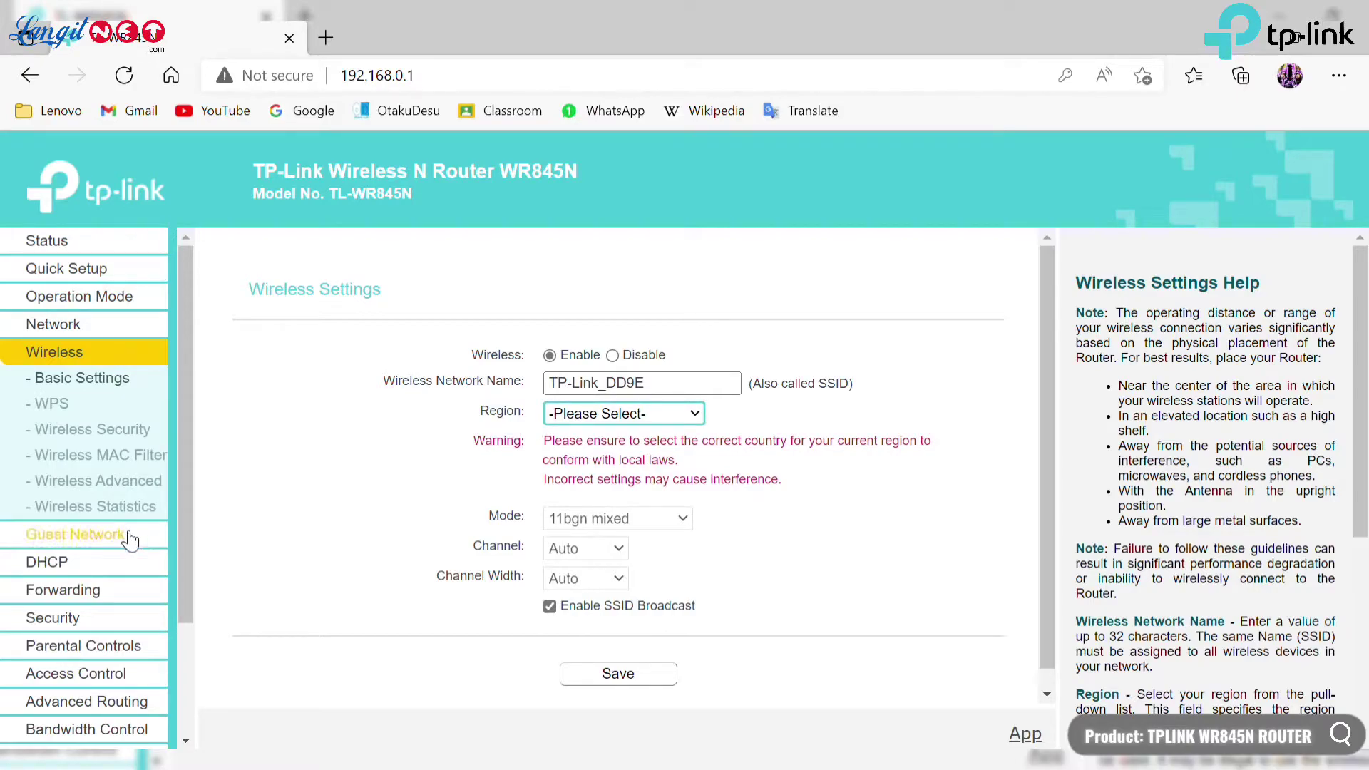
{"action": "left_click", "coordinate": [63, 406]}
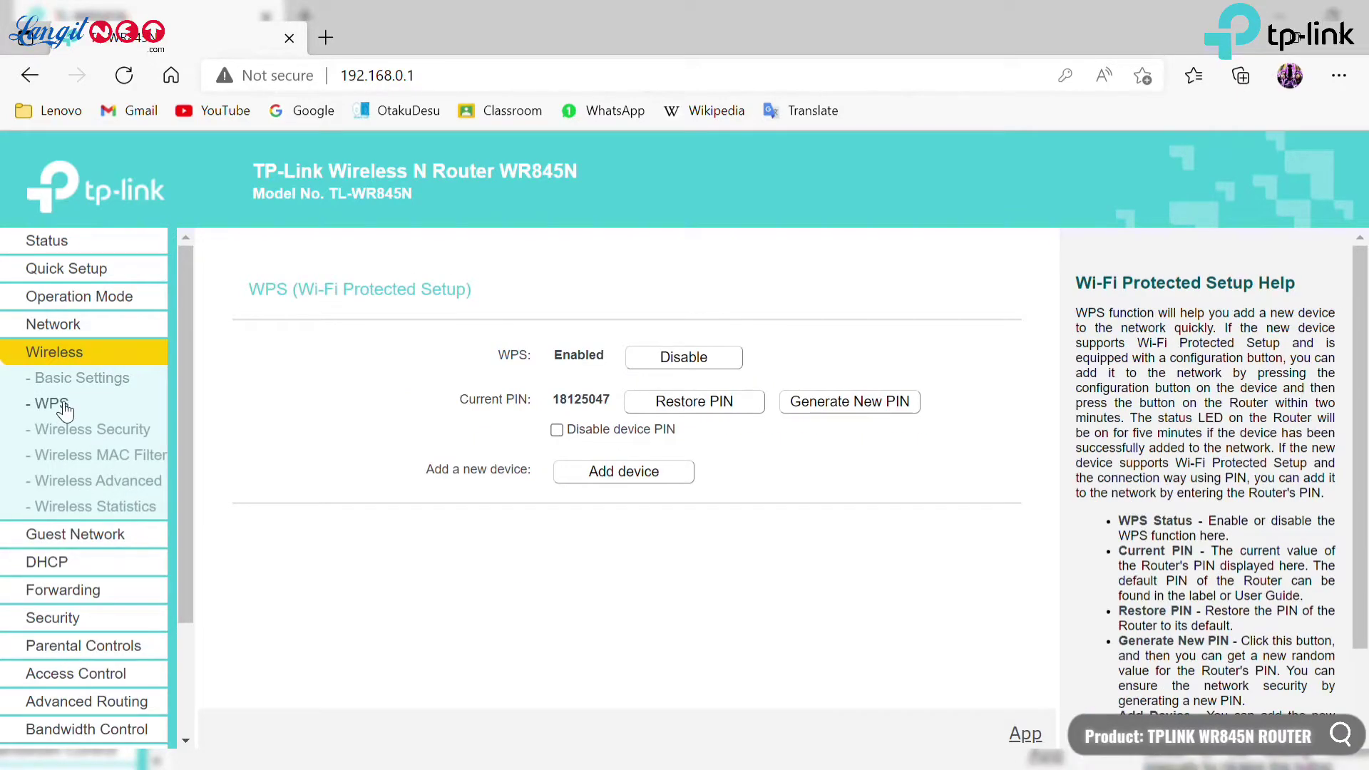
{"action": "left_click", "coordinate": [77, 435]}
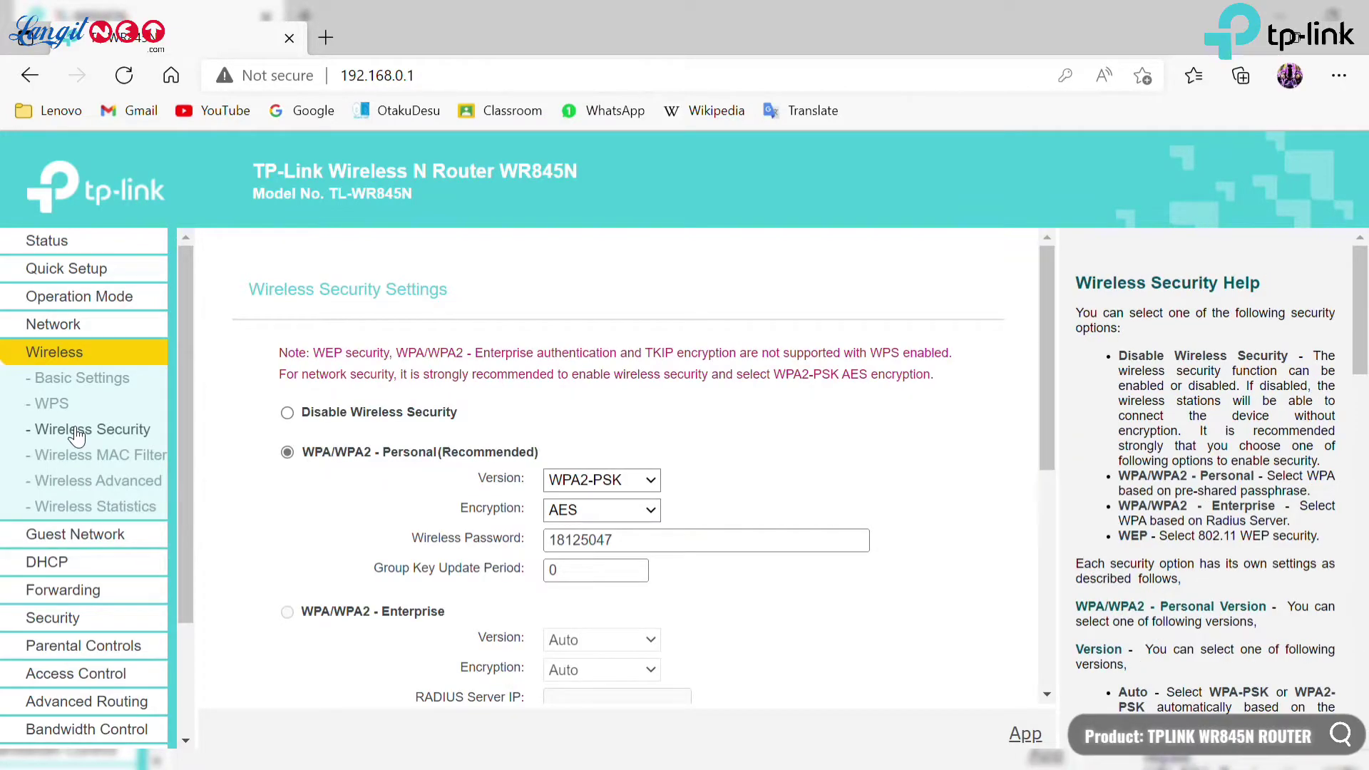
{"action": "scroll", "coordinate": [318, 469], "scroll_direction": "down", "scroll_amount": 2}
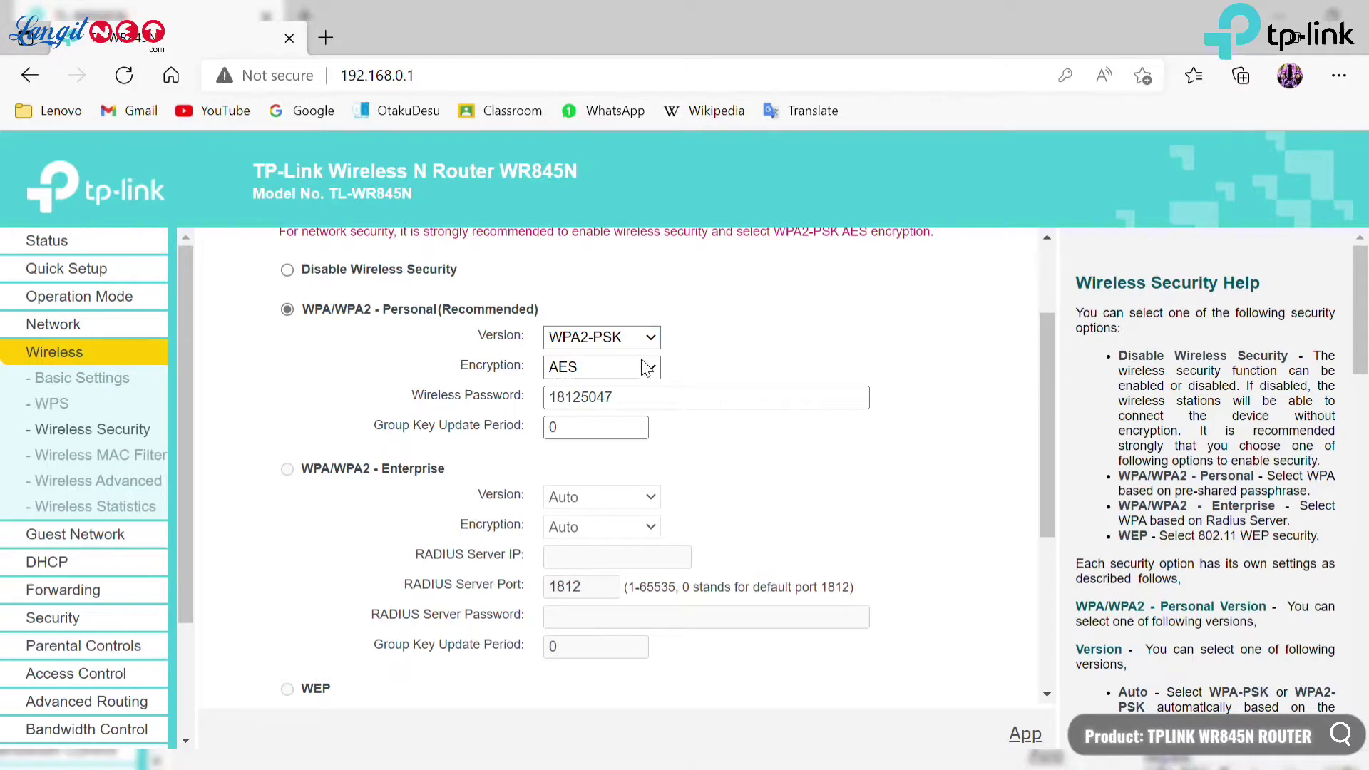
{"action": "scroll", "coordinate": [610, 397], "scroll_direction": "down", "scroll_amount": 2}
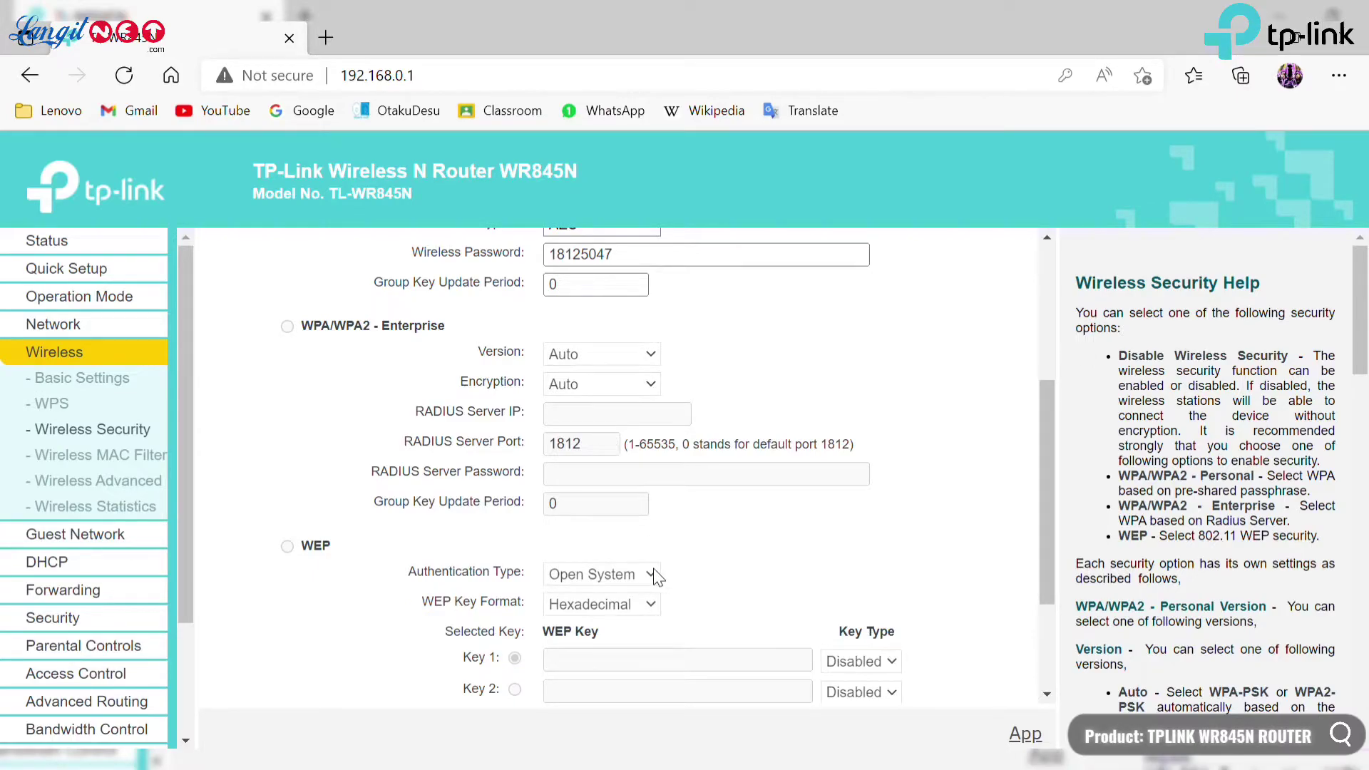
{"action": "scroll", "coordinate": [642, 598], "scroll_direction": "up", "scroll_amount": 4}
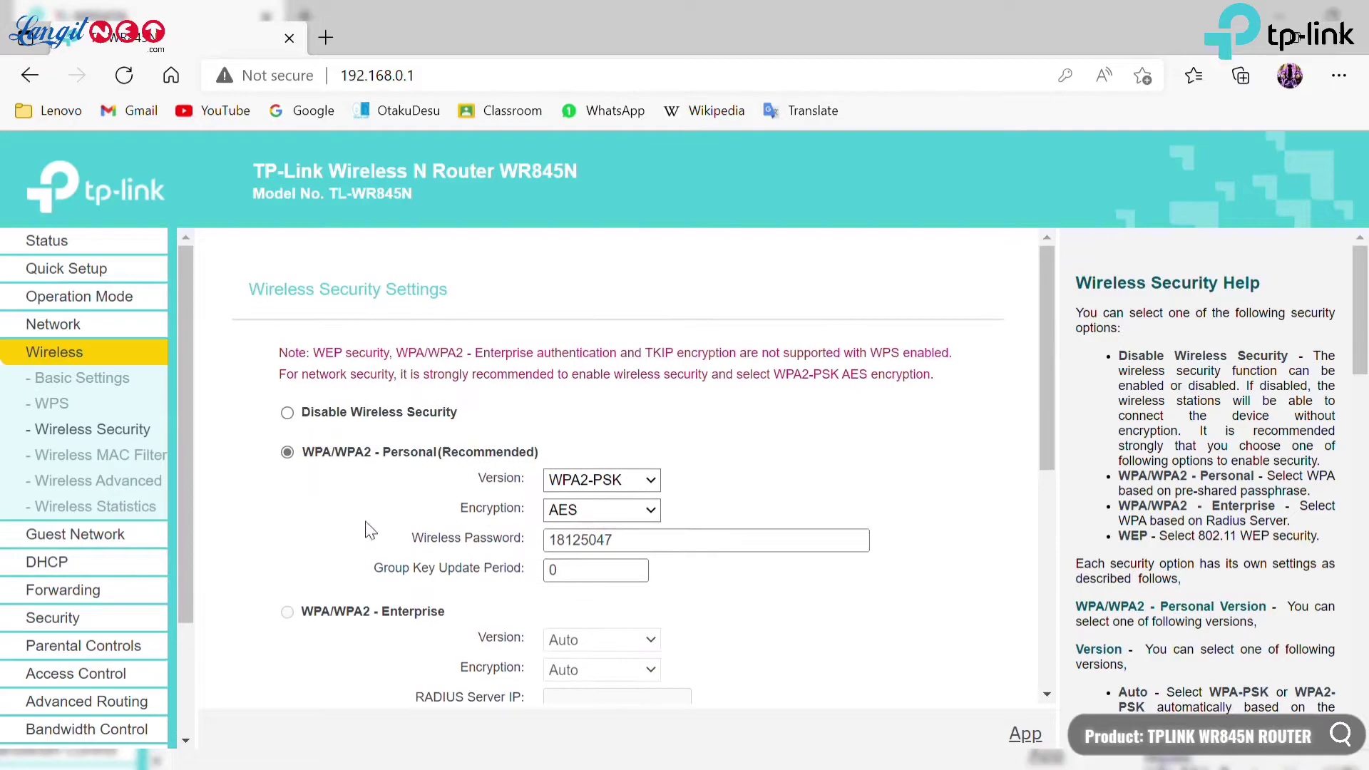
Check Wireless MAC Filtering, the Advanced Transmit Power setting, and Wireless Statistics.
{"action": "left_click", "coordinate": [143, 457]}
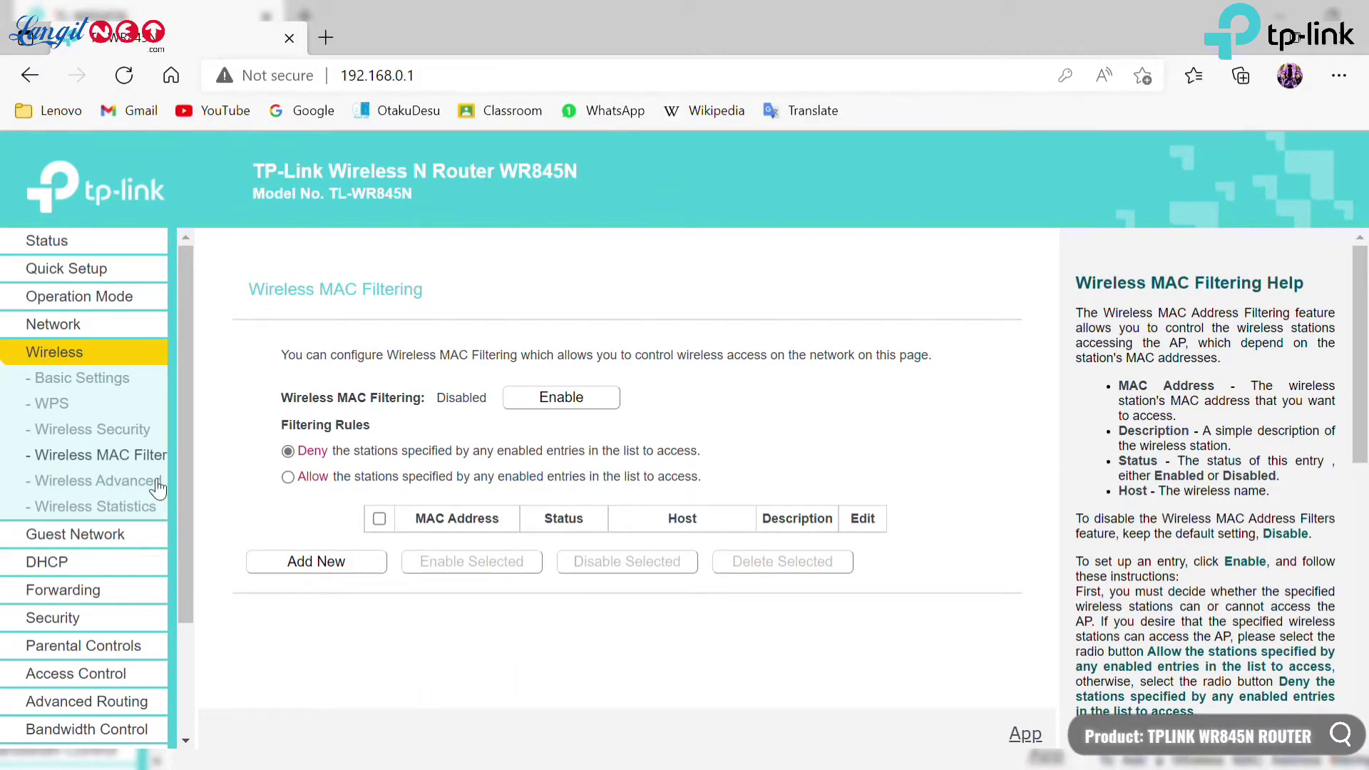
{"action": "left_click", "coordinate": [154, 486]}
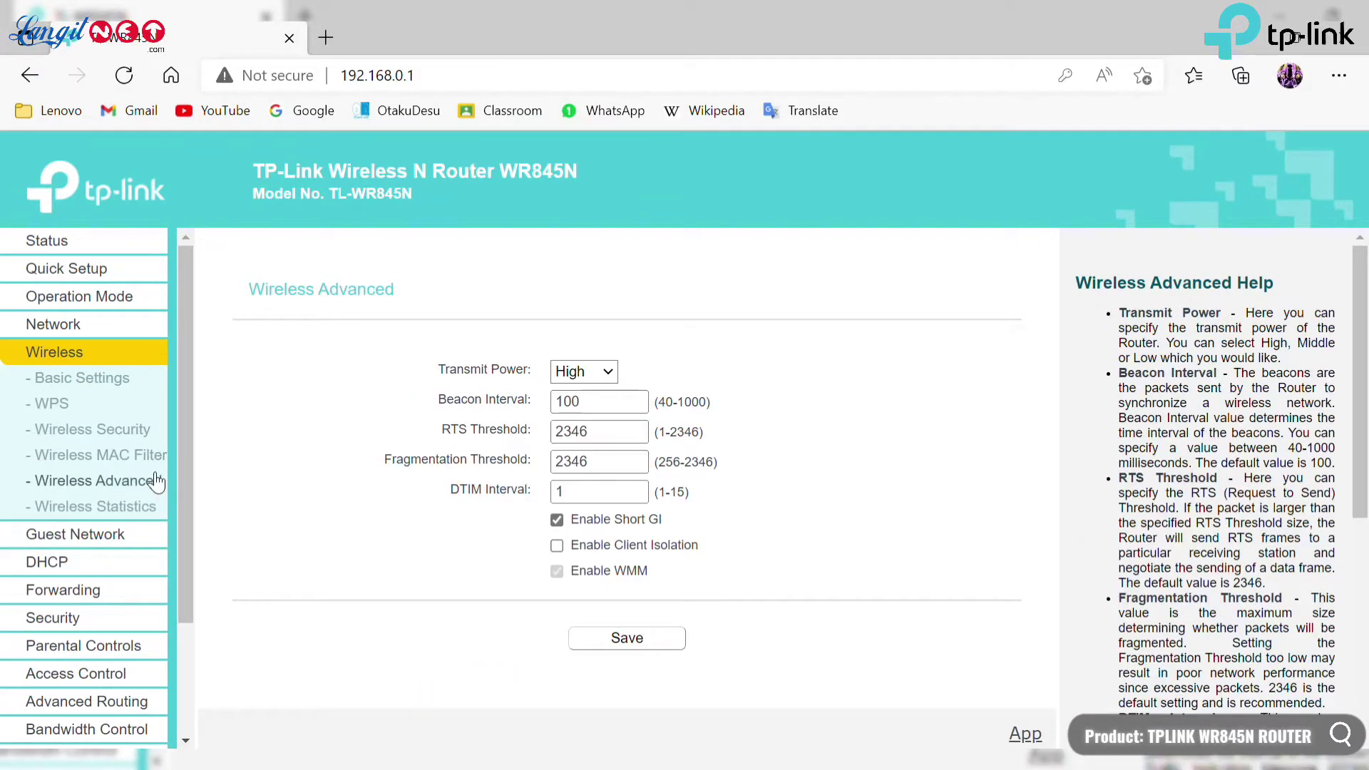
{"action": "left_click", "coordinate": [566, 376]}
{"action": "left_click", "coordinate": [92, 507]}
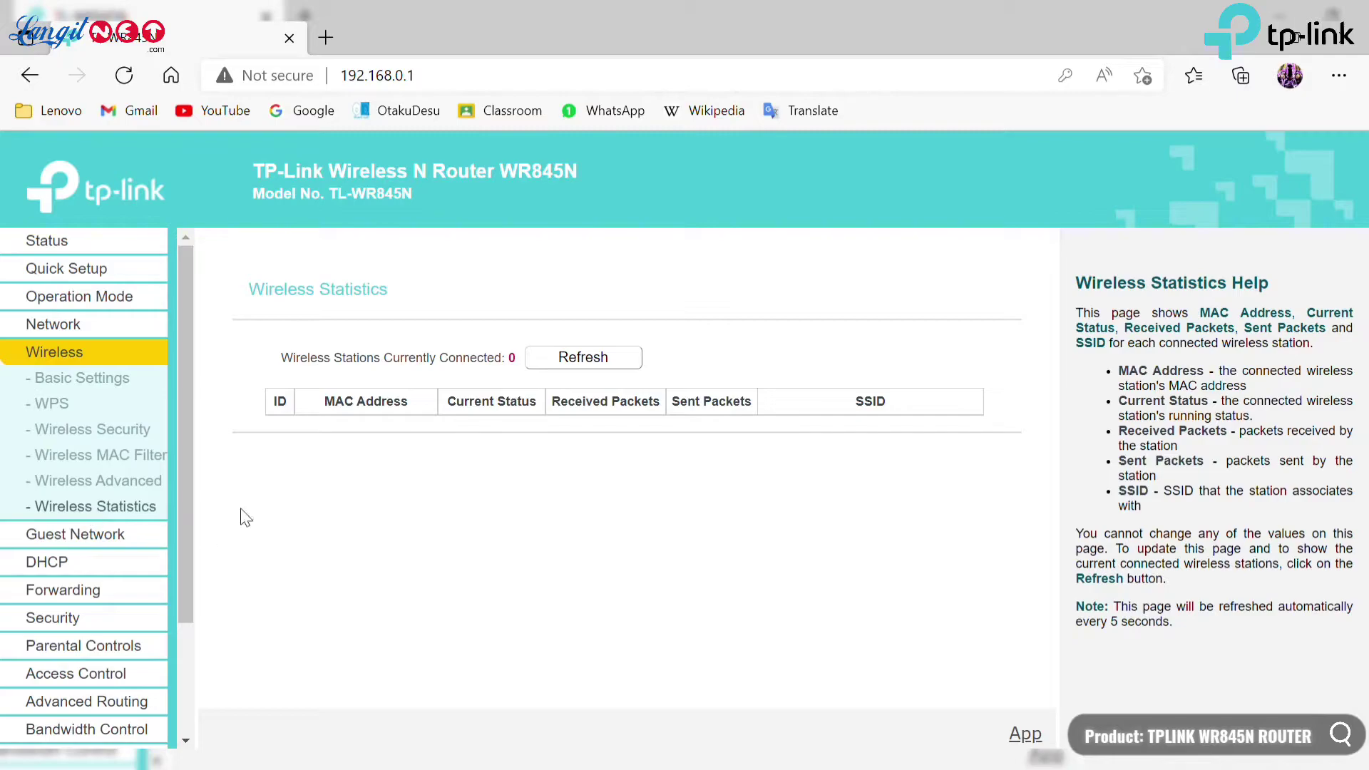
{"action": "scroll", "coordinate": [163, 549], "scroll_direction": "down", "scroll_amount": 1}
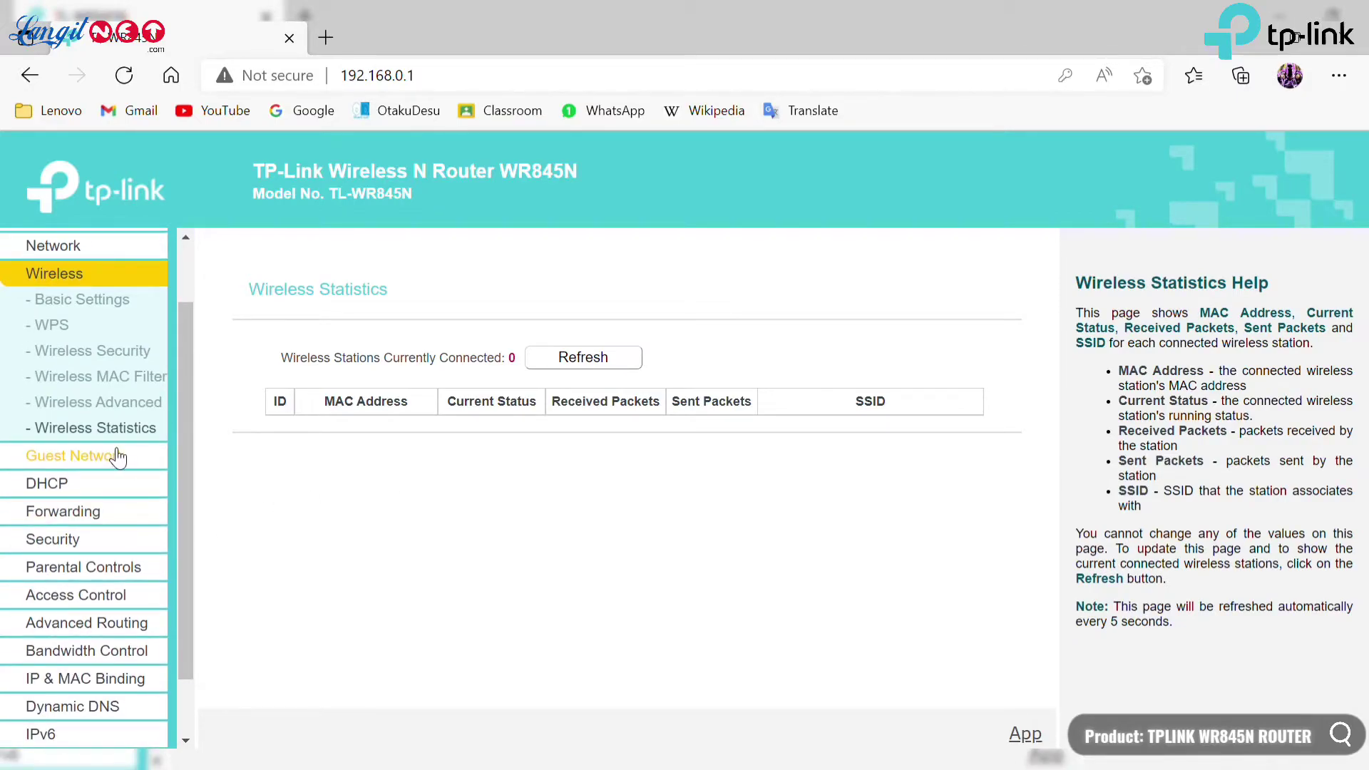
Scroll through the Guest Network settings page.
{"action": "left_click", "coordinate": [137, 455]}
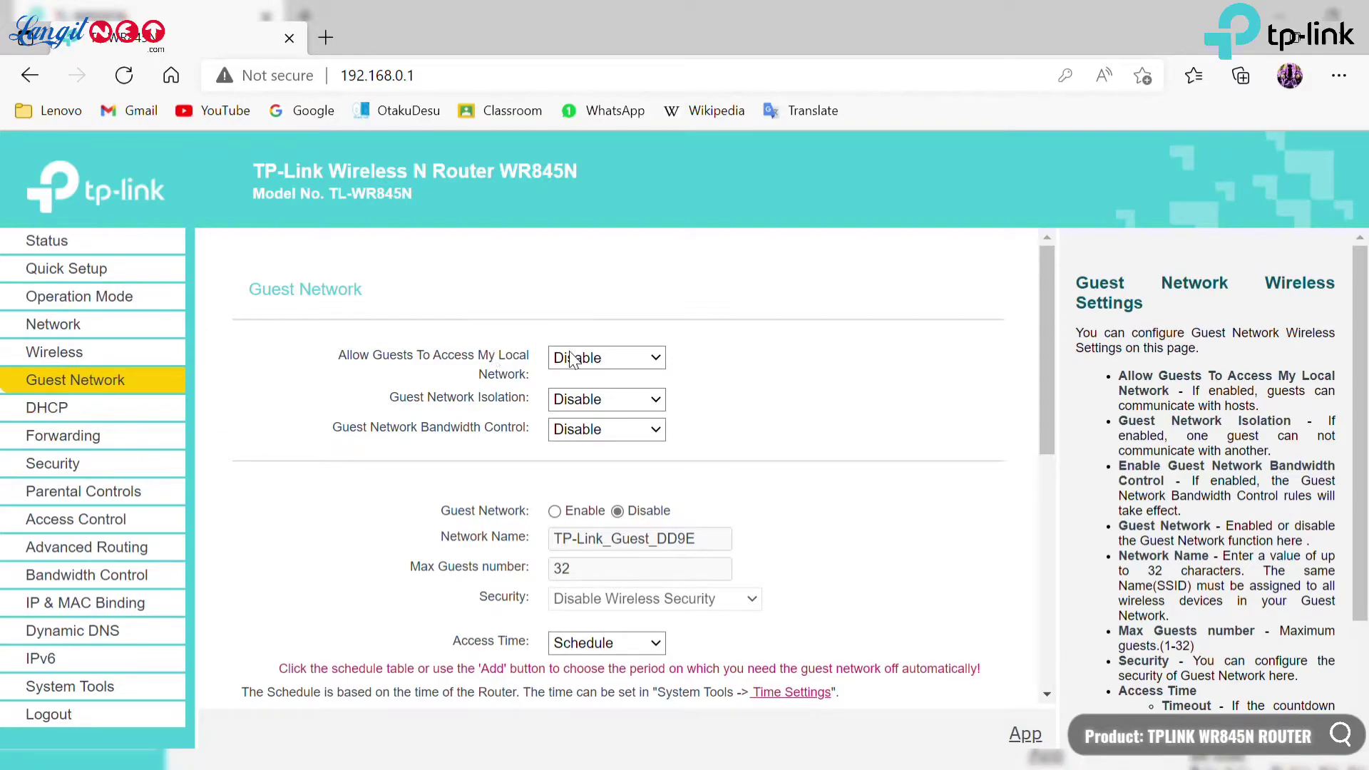
{"action": "scroll", "coordinate": [413, 492], "scroll_direction": "down", "scroll_amount": 3}
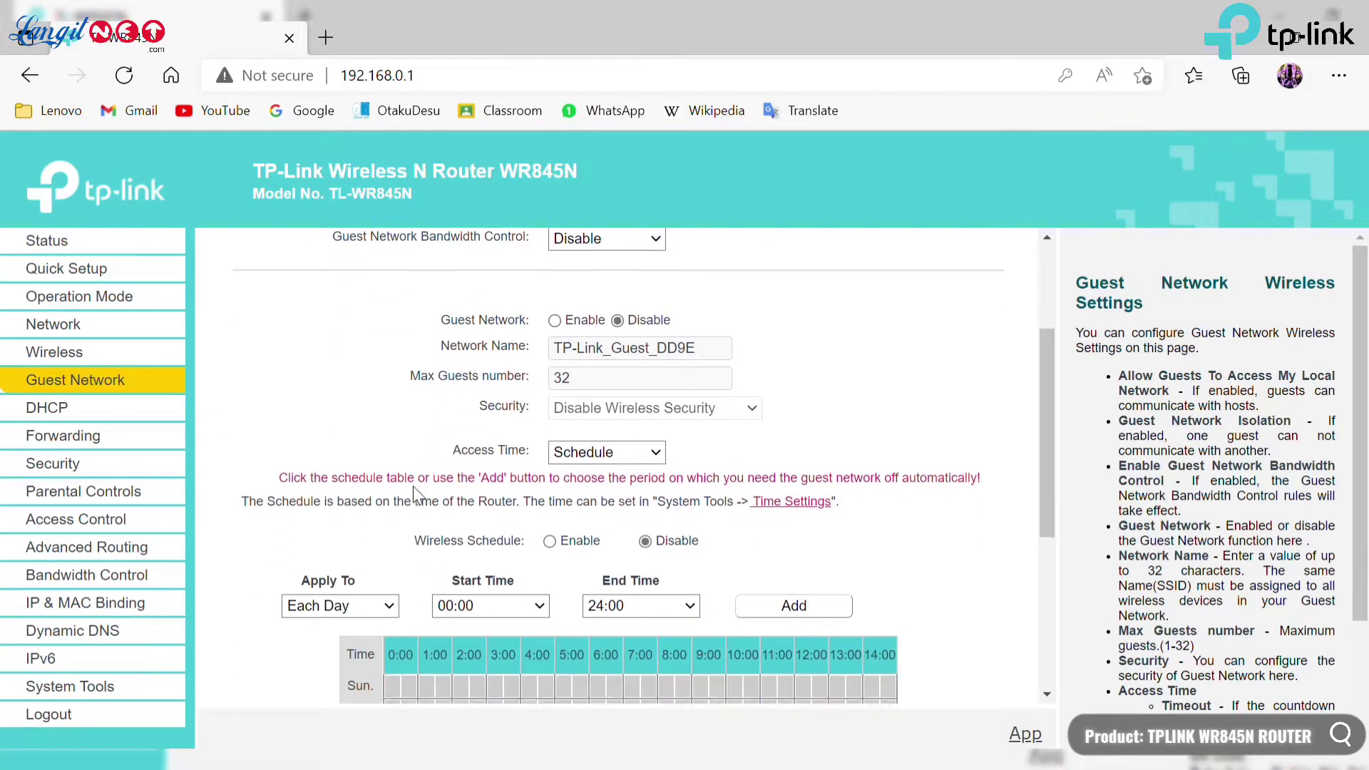
{"action": "scroll", "coordinate": [413, 489], "scroll_direction": "down", "scroll_amount": 3}
{"action": "scroll", "coordinate": [413, 485], "scroll_direction": "down", "scroll_amount": 2}
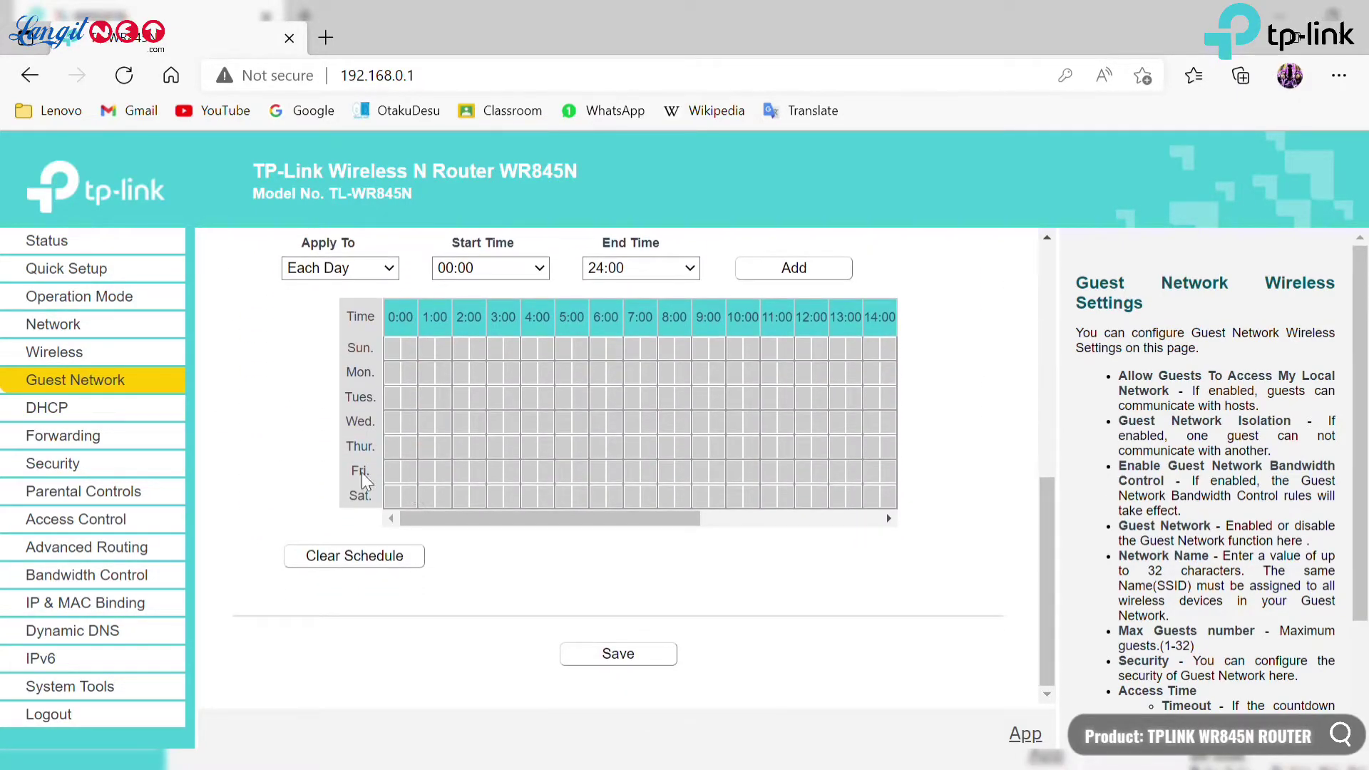
View DHCP Settings, DHCP Clients List and Address Reservation, then Forwarding's Virtual Server.
{"action": "left_click", "coordinate": [150, 412]}
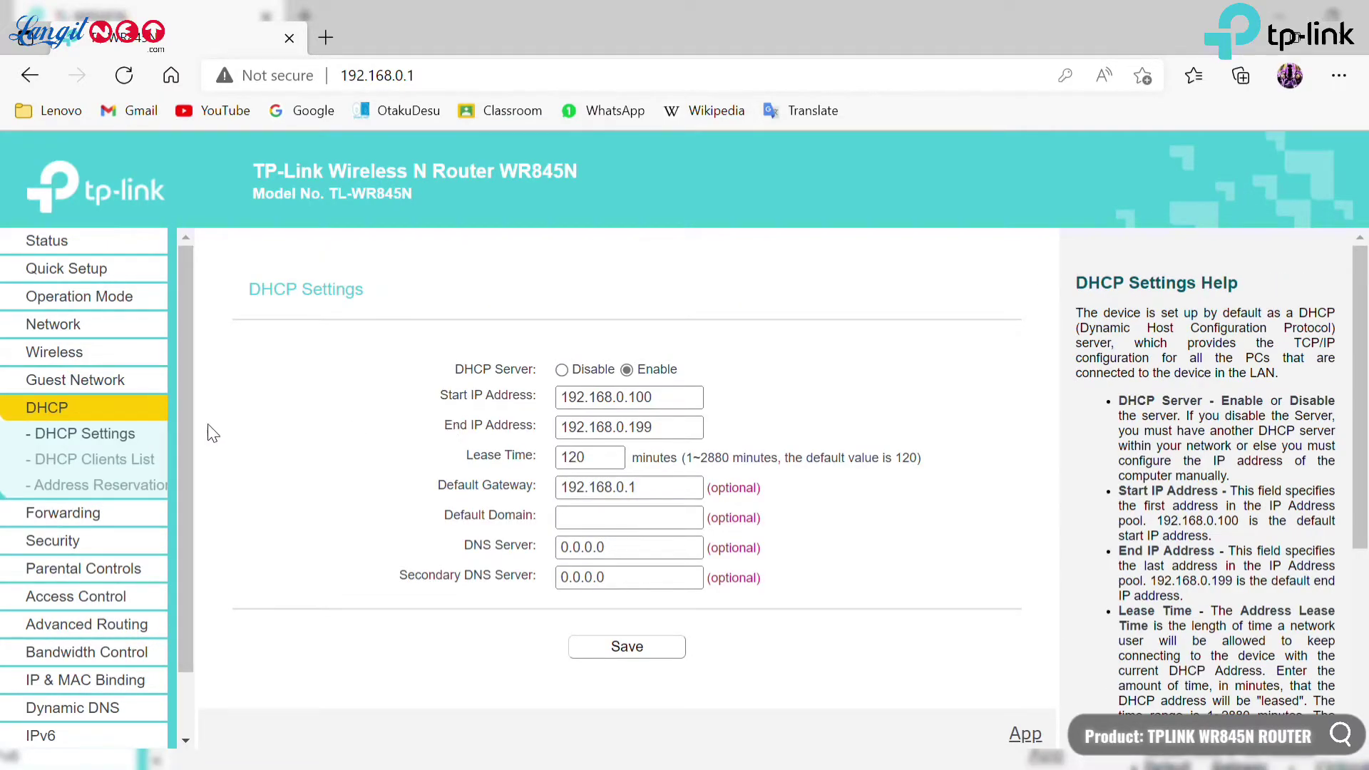
{"action": "left_click", "coordinate": [138, 462]}
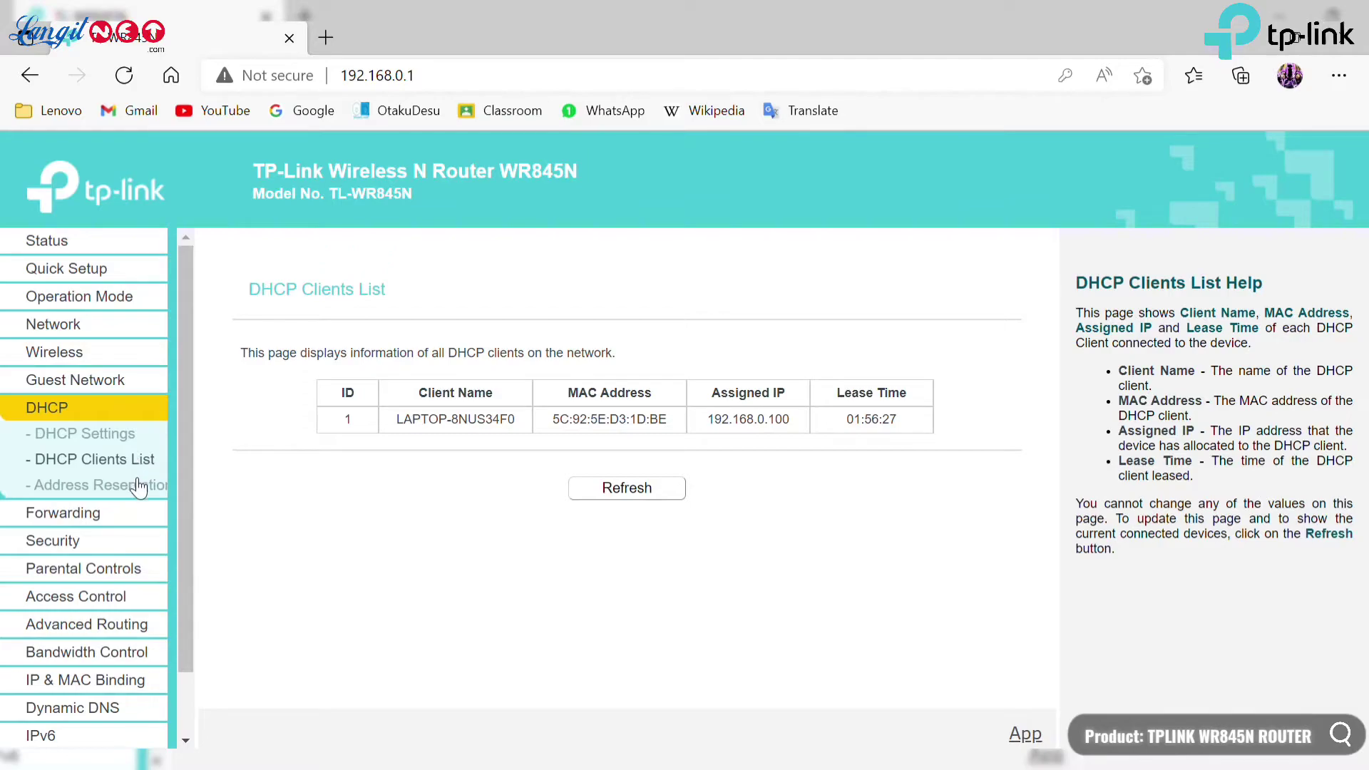
{"action": "left_click", "coordinate": [140, 487]}
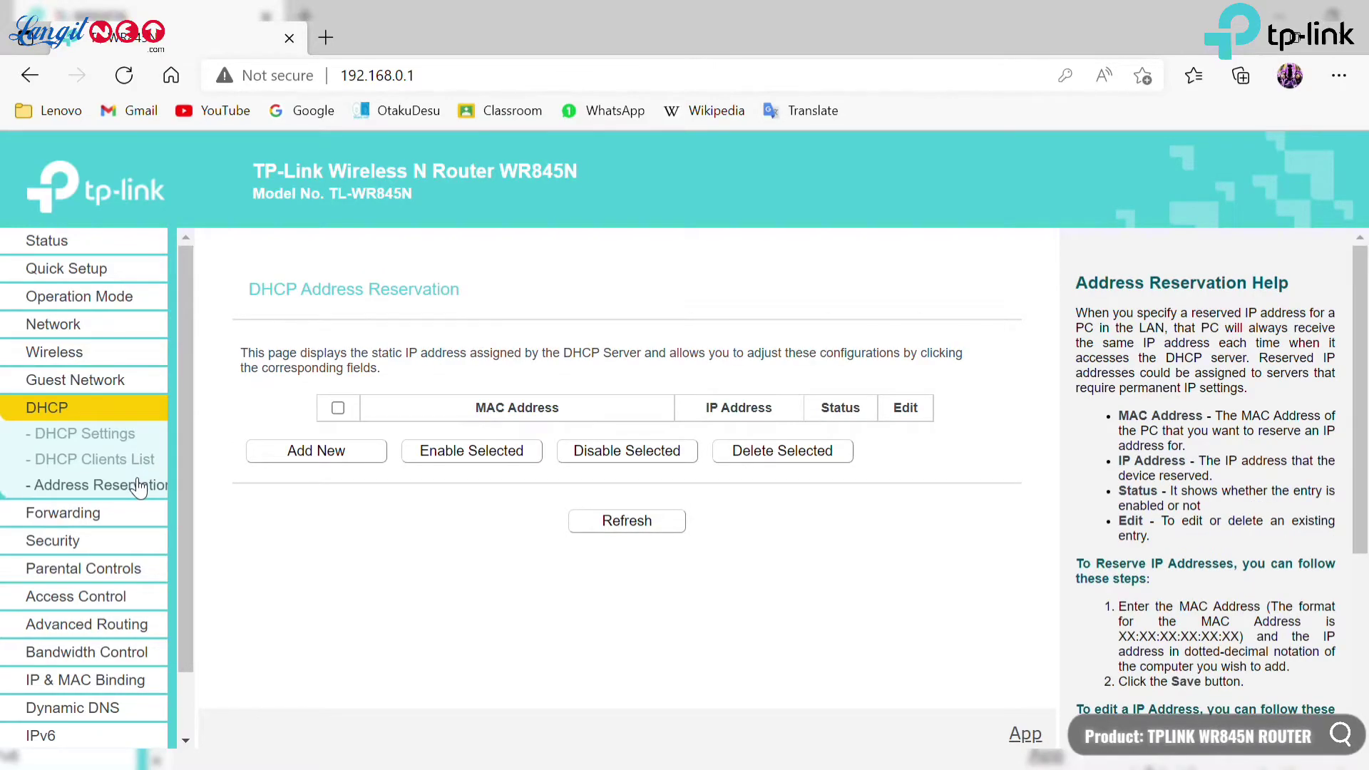
{"action": "left_click", "coordinate": [123, 516]}
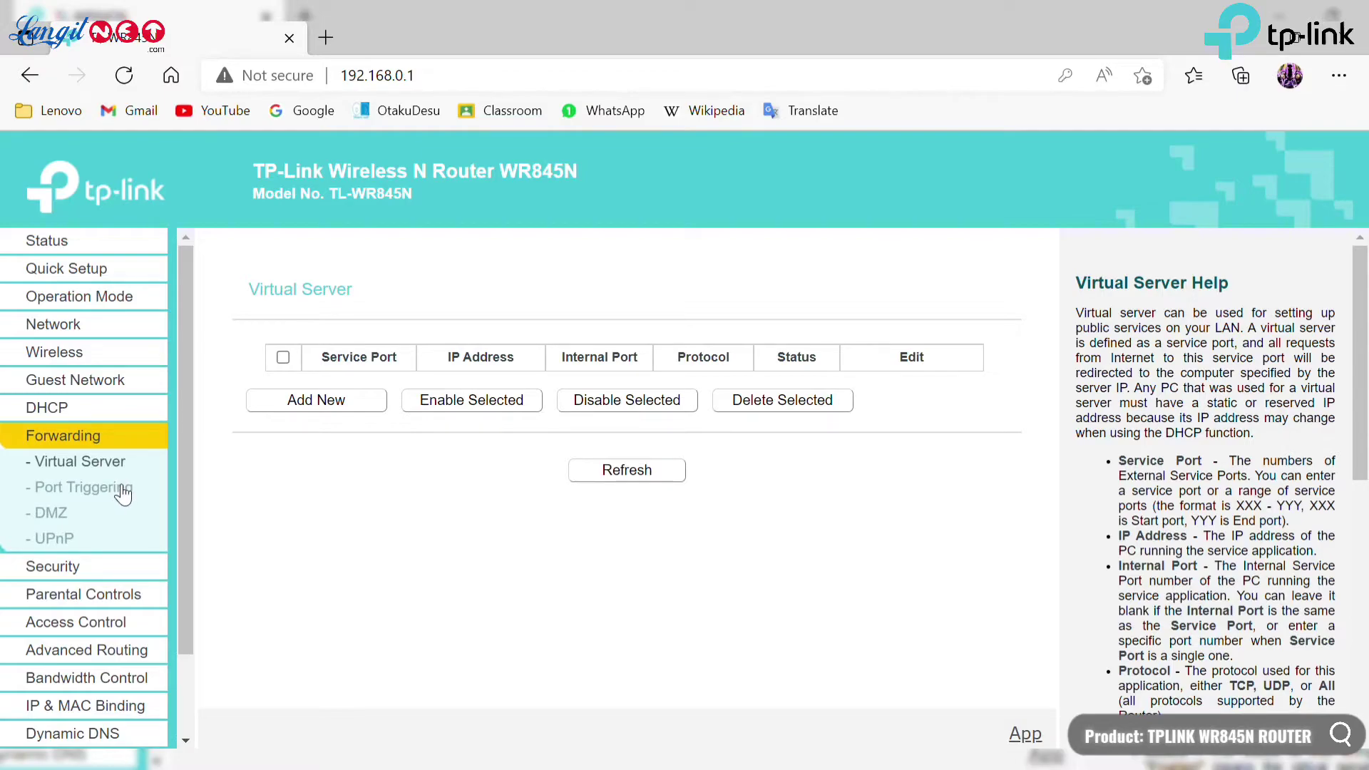
View the Port Triggering and DMZ pages, then the UPnP status page.
{"action": "left_click", "coordinate": [123, 489]}
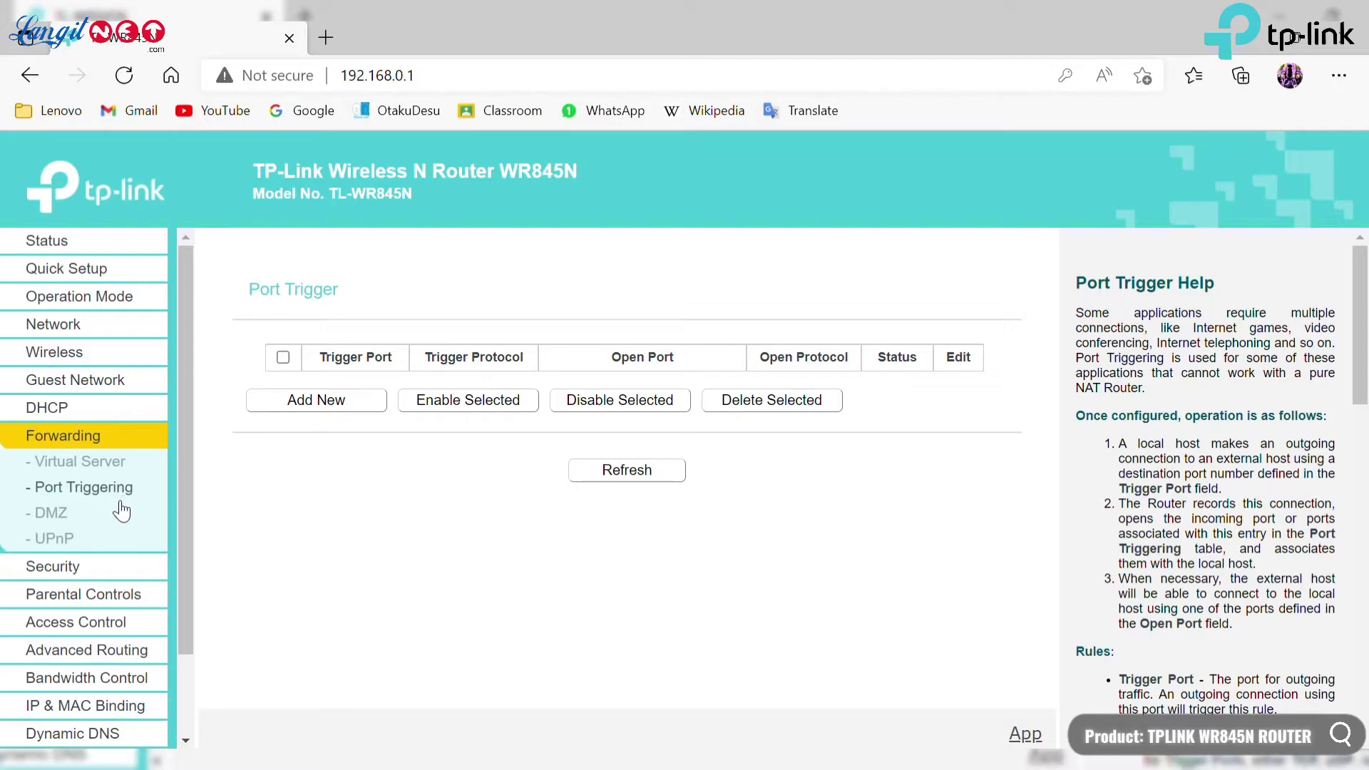
{"action": "left_click", "coordinate": [121, 512]}
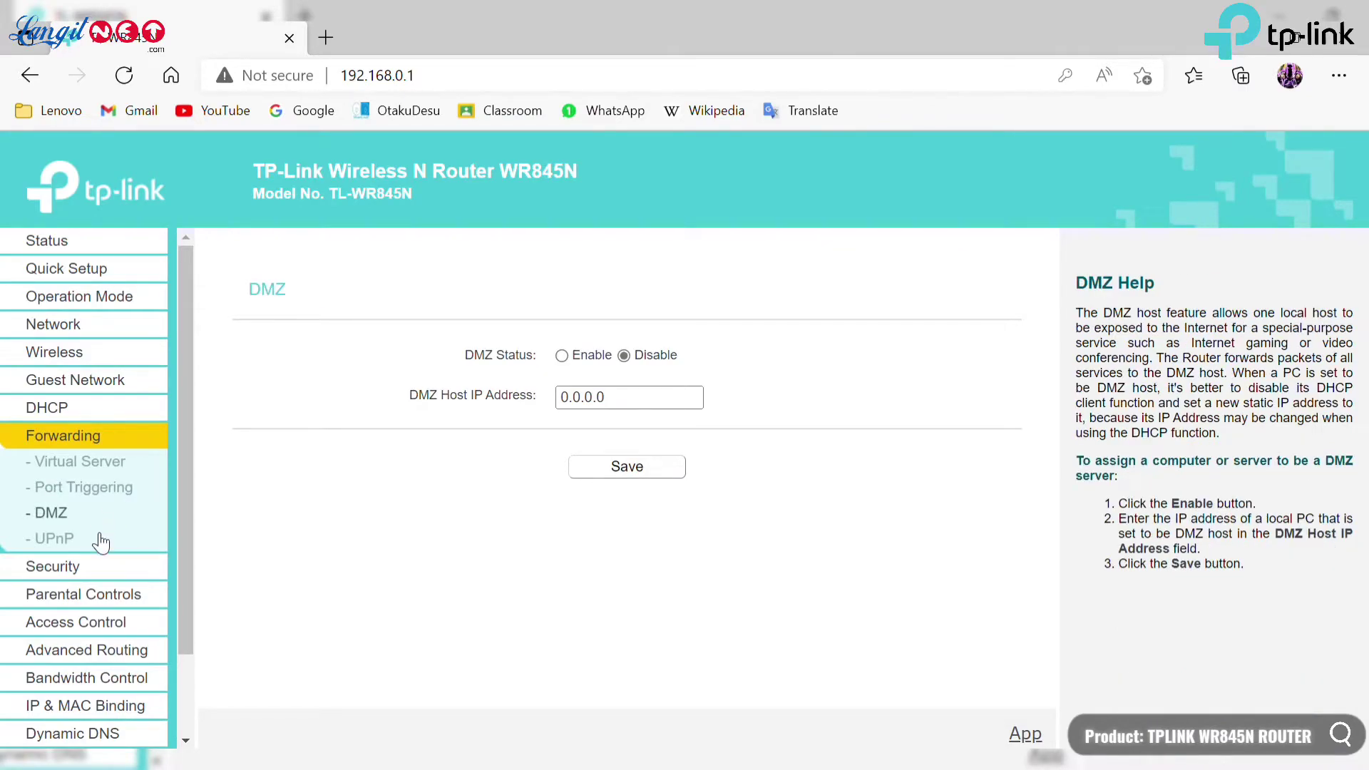
{"action": "left_click", "coordinate": [101, 540]}
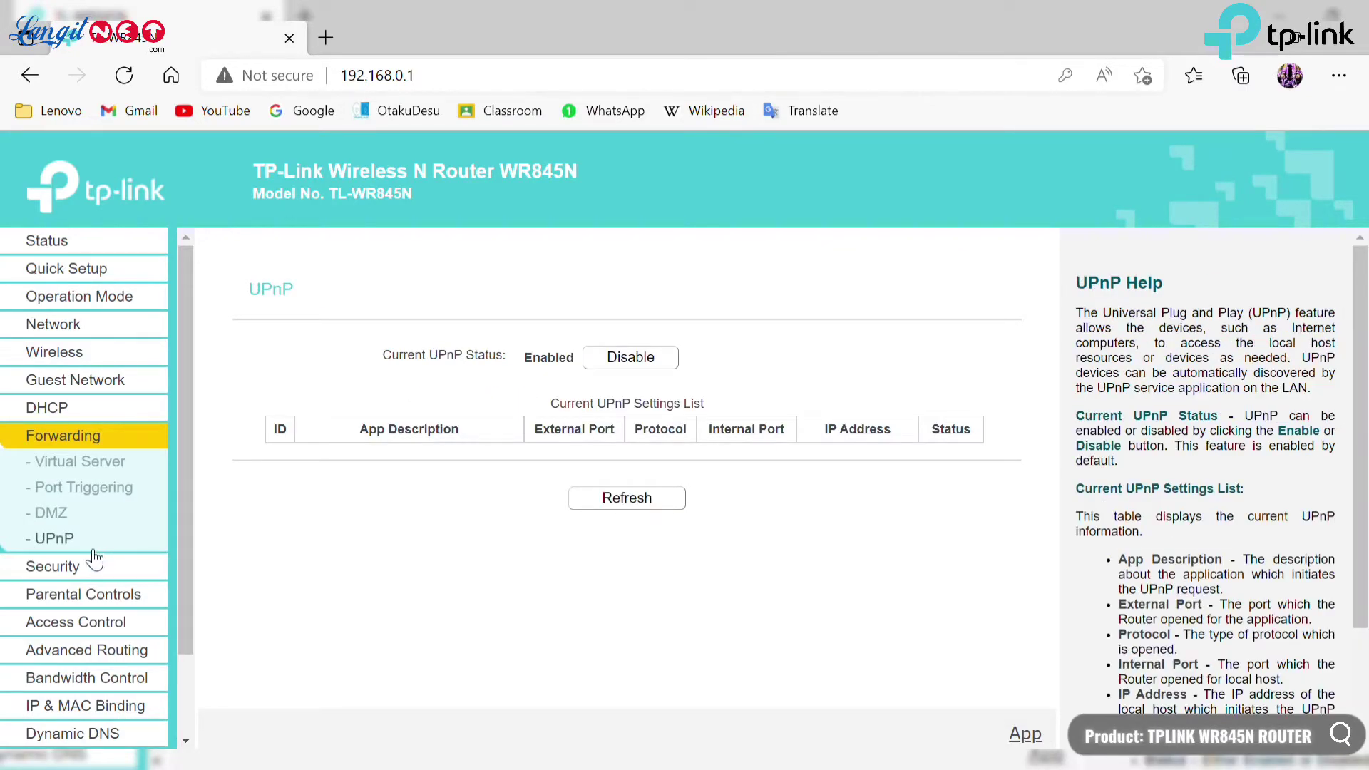
Page through Basic Security, Advanced Security, Local Management and Remote Management to Parental Controls.
{"action": "left_click", "coordinate": [91, 566]}
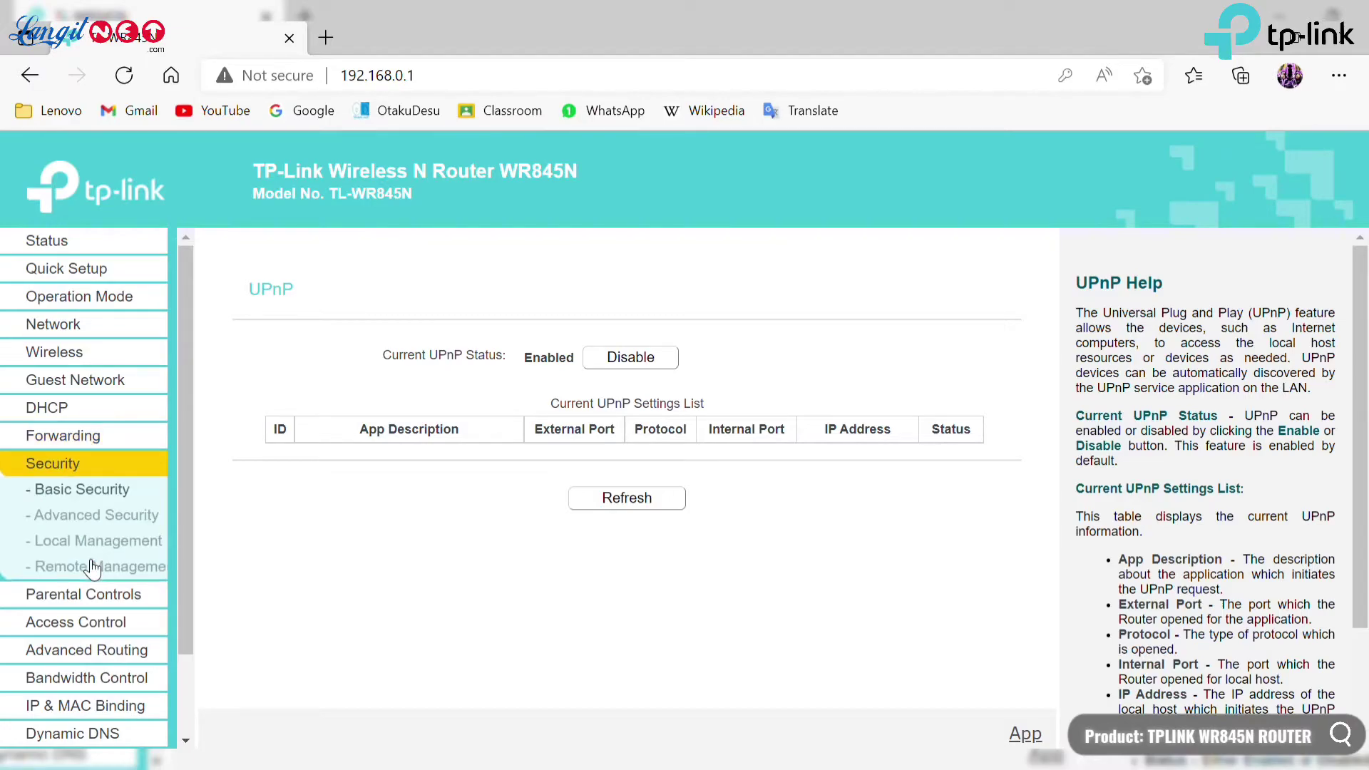
{"action": "scroll", "coordinate": [342, 460], "scroll_direction": "down", "scroll_amount": 3}
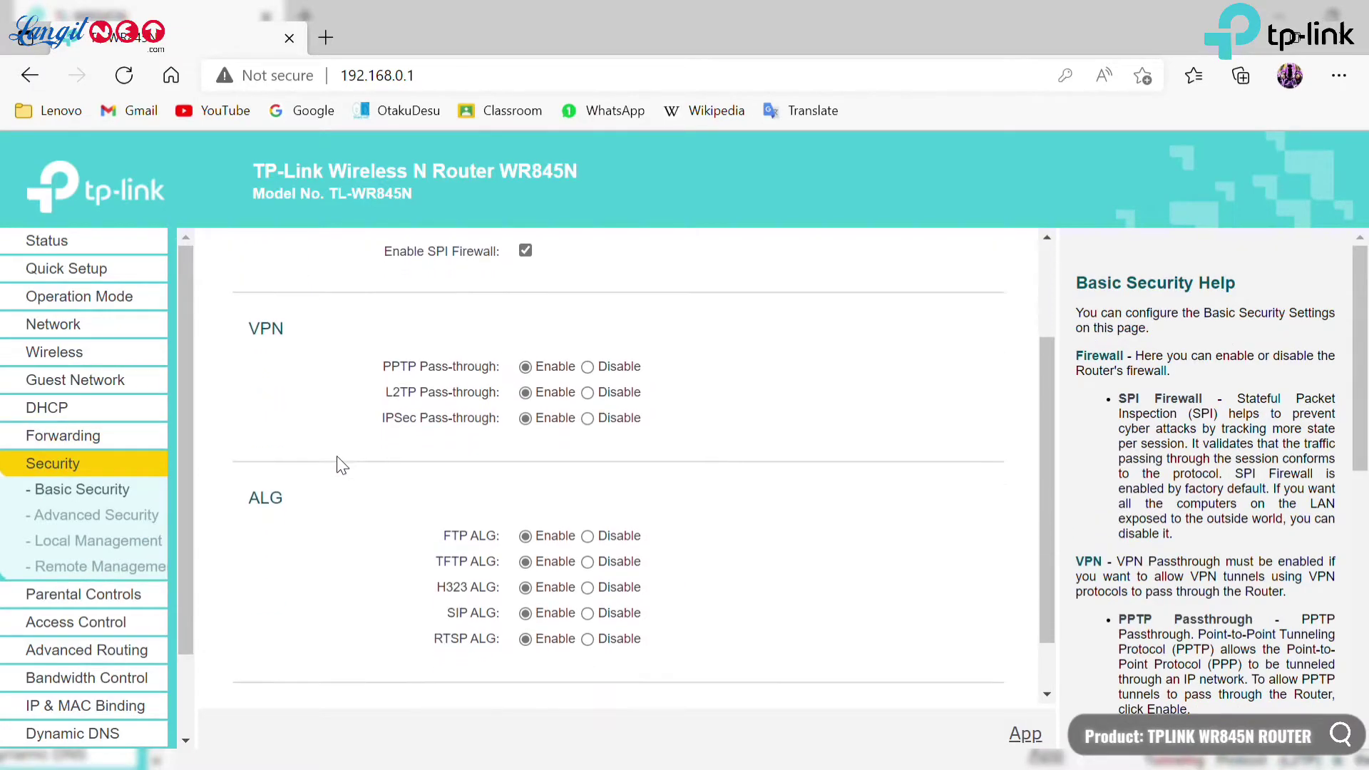
{"action": "left_click", "coordinate": [134, 518]}
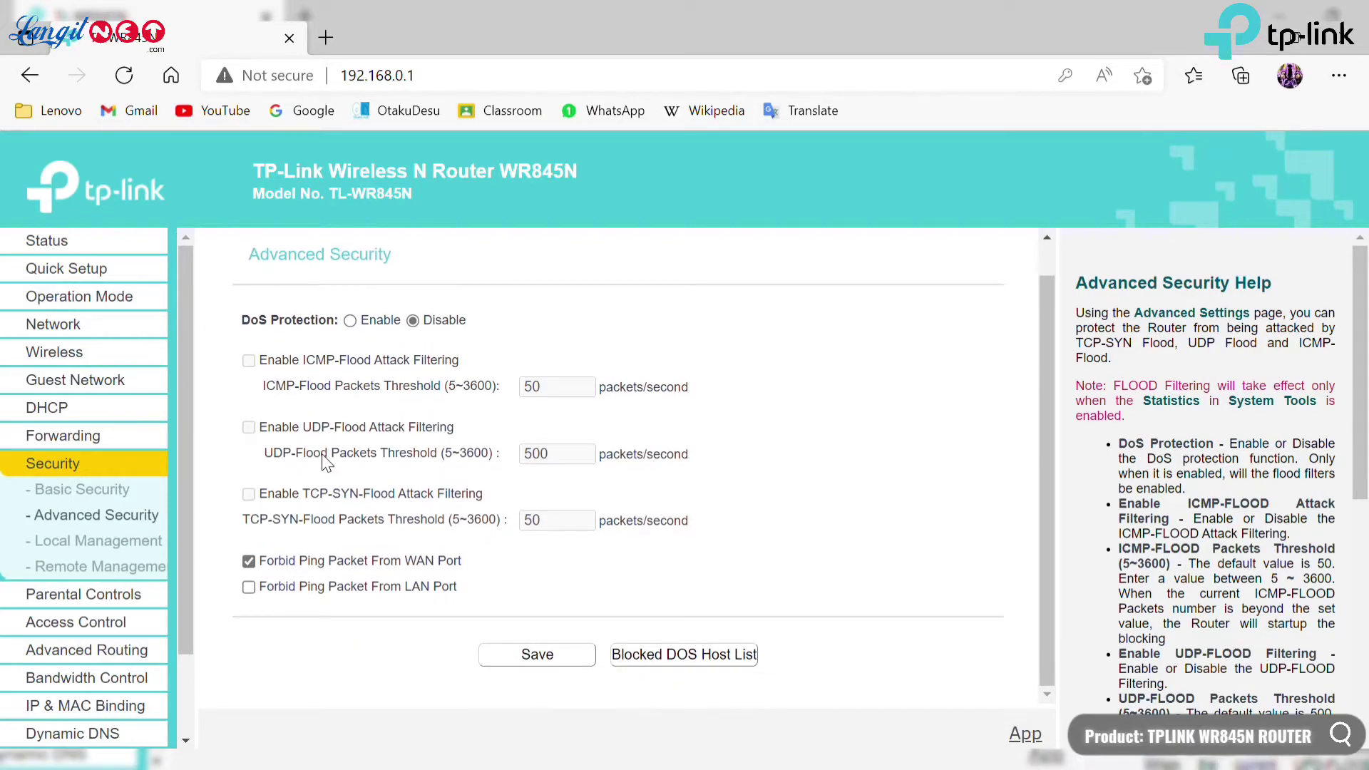
{"action": "left_click", "coordinate": [139, 540]}
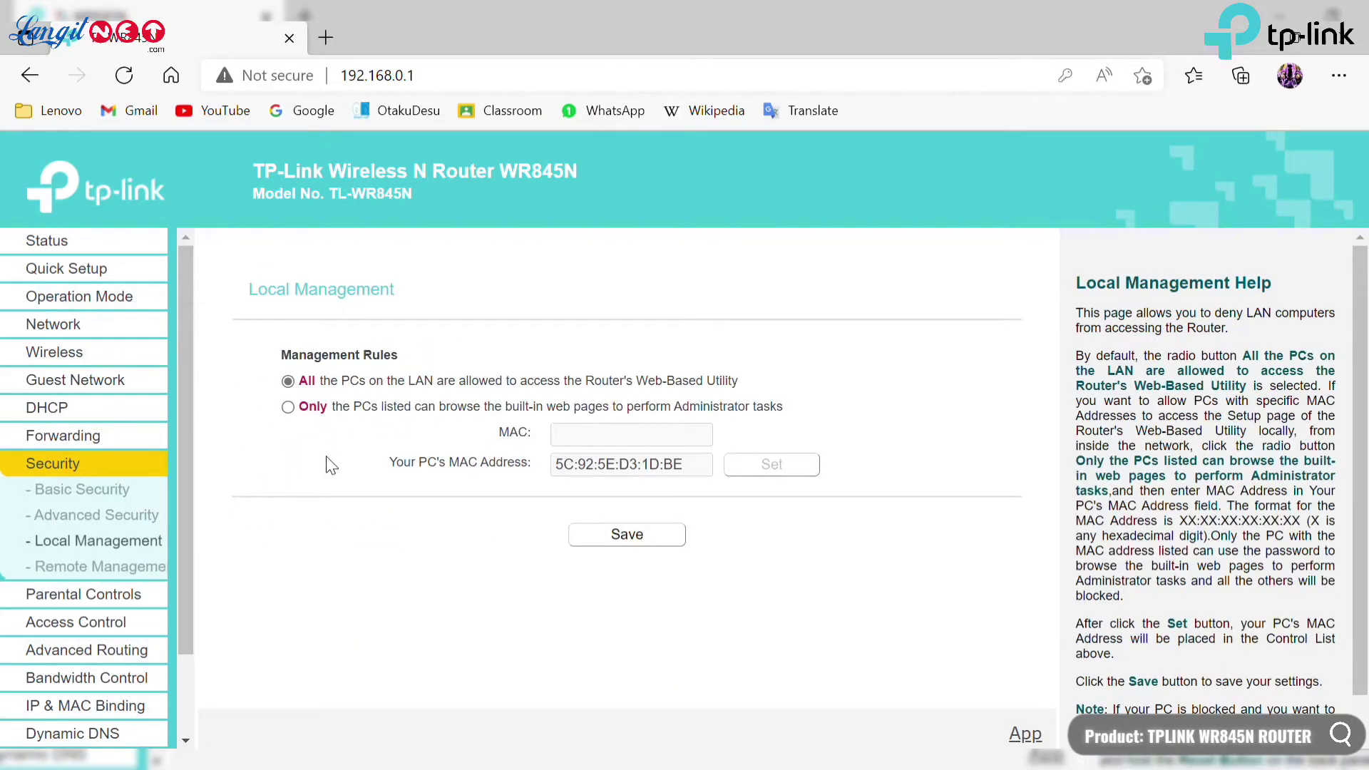
{"action": "left_click", "coordinate": [152, 564]}
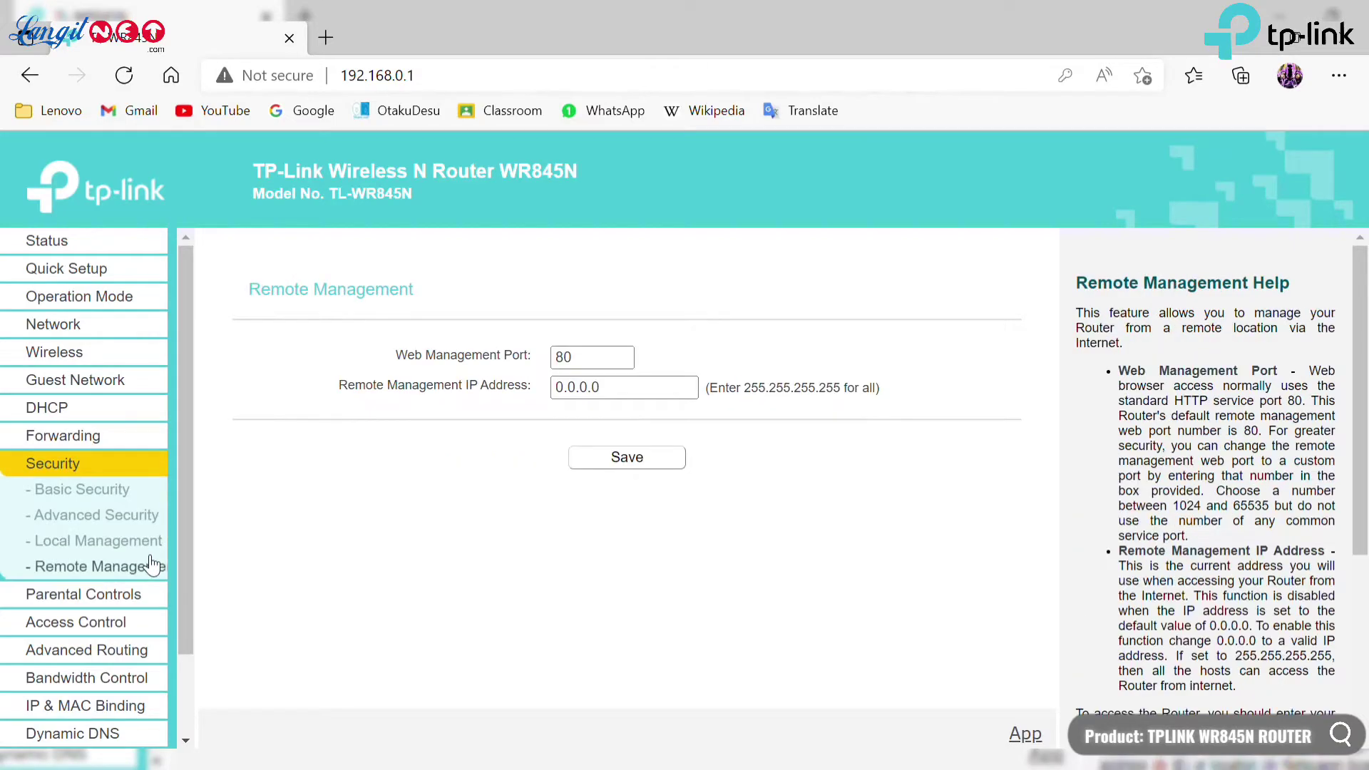
{"action": "left_click", "coordinate": [136, 596]}
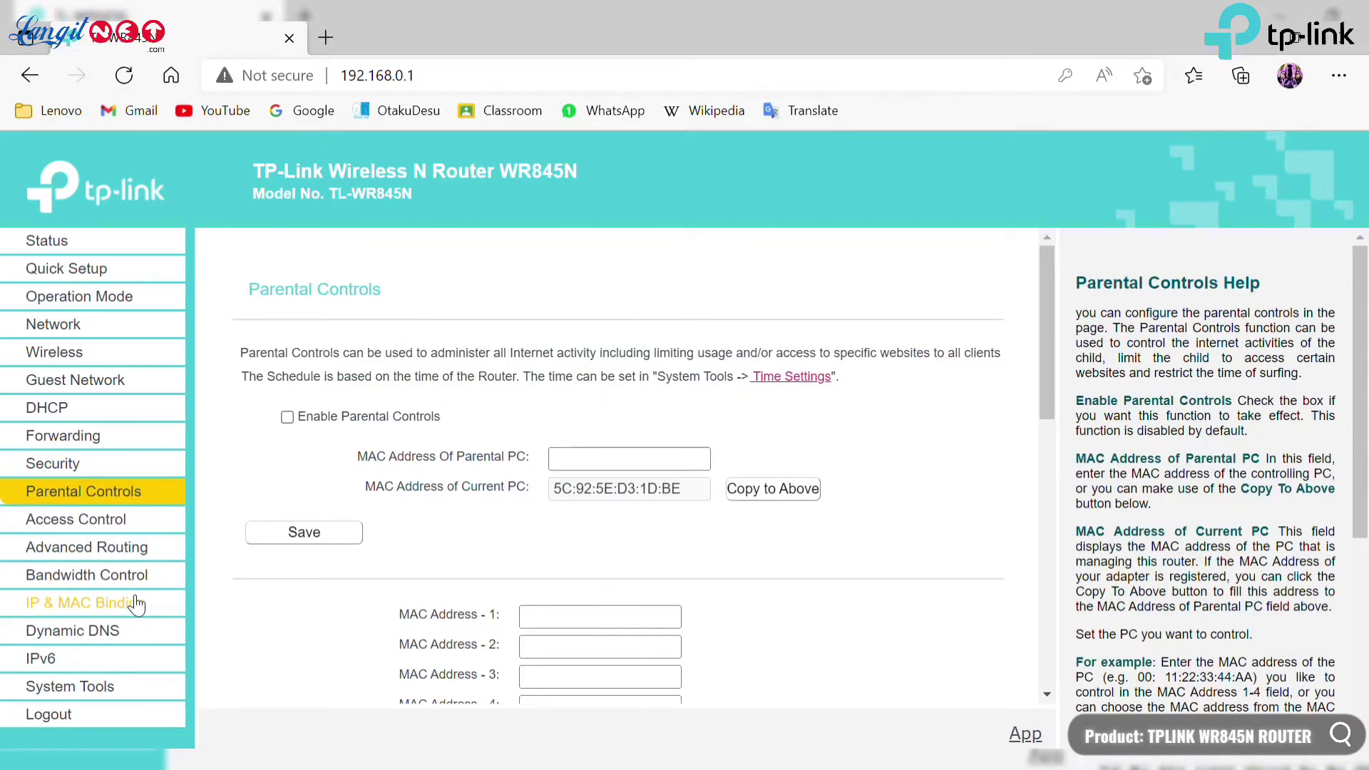
Scroll through Parental Controls and view the Access Control rule page.
{"action": "scroll", "coordinate": [340, 513], "scroll_direction": "down", "scroll_amount": 1}
{"action": "scroll", "coordinate": [340, 513], "scroll_direction": "down", "scroll_amount": 8}
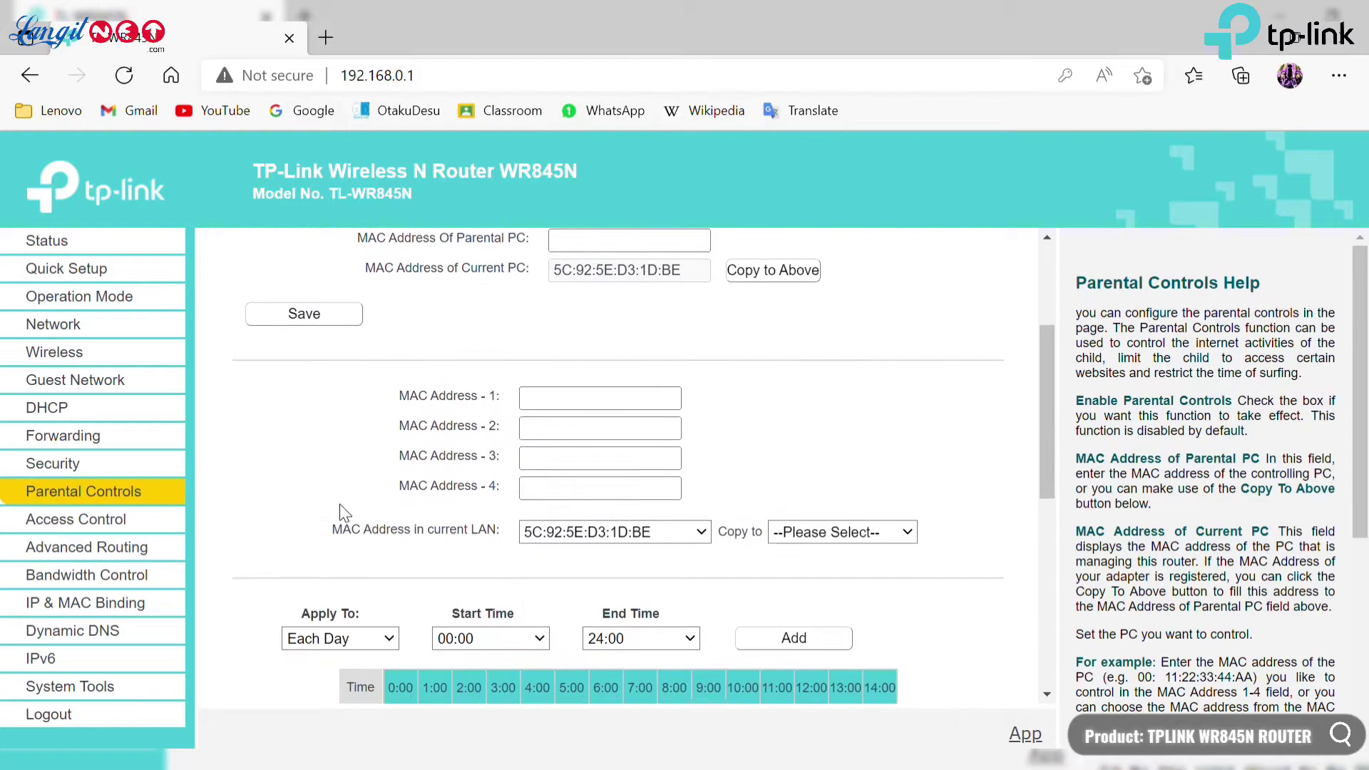
{"action": "left_click", "coordinate": [172, 525]}
{"action": "scroll", "coordinate": [335, 484], "scroll_direction": "up", "scroll_amount": 1}
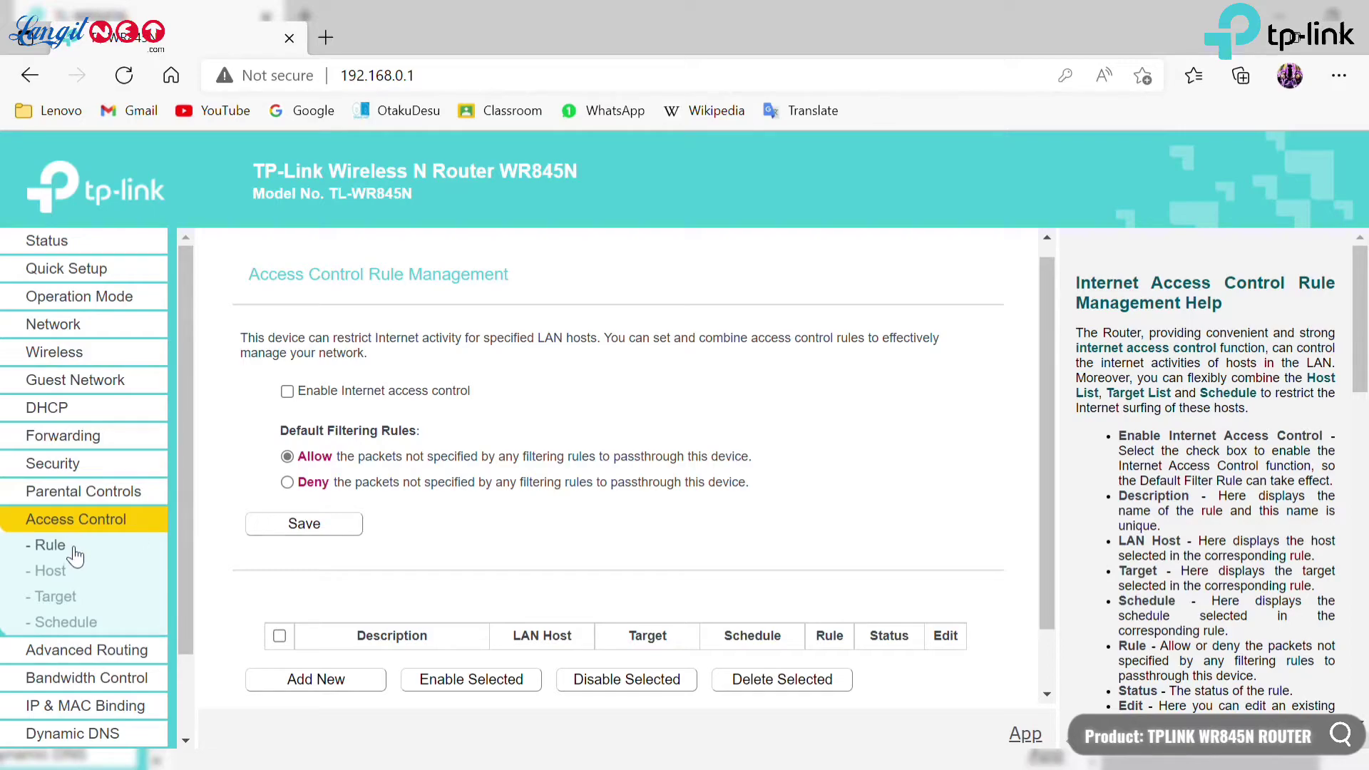
View the Access Control Host, Target and Schedule lists, then Advanced Routing's Static Route.
{"action": "left_click", "coordinate": [77, 569]}
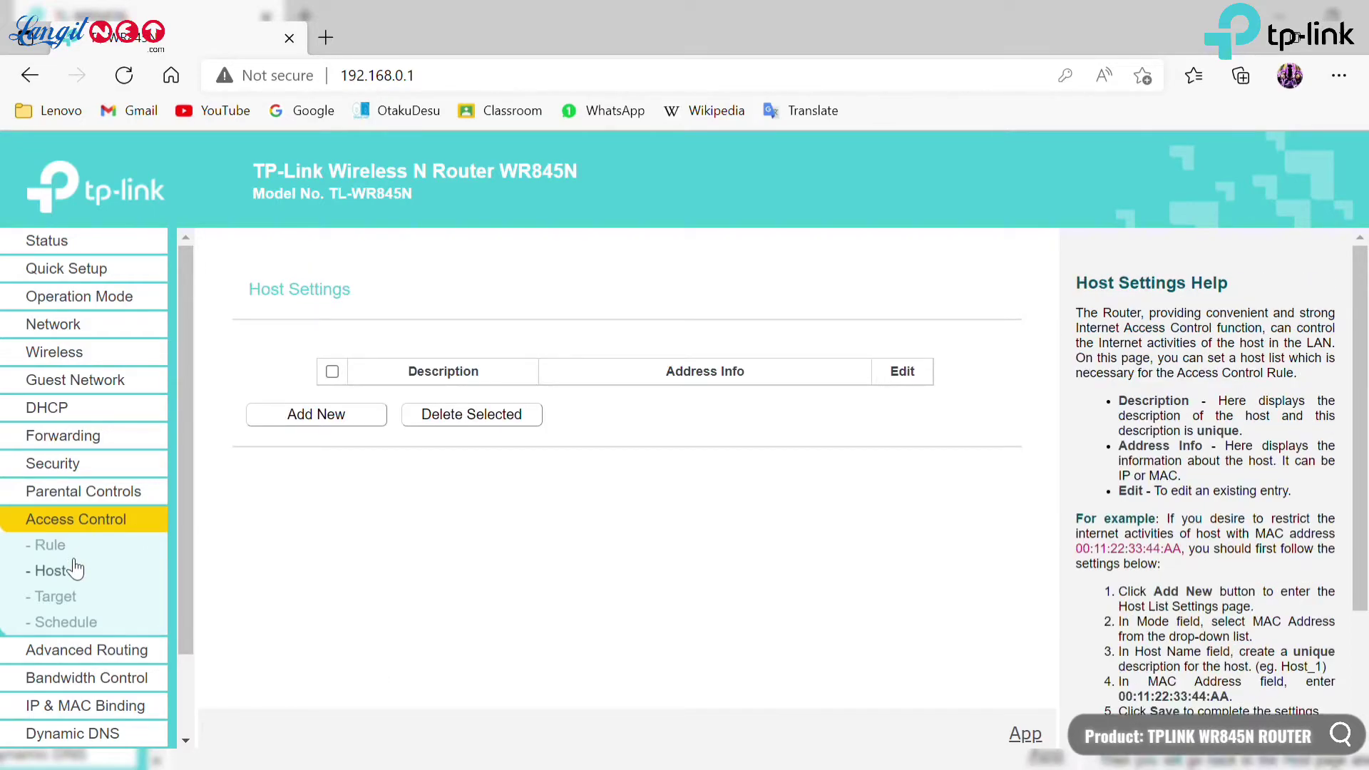
{"action": "left_click", "coordinate": [75, 598]}
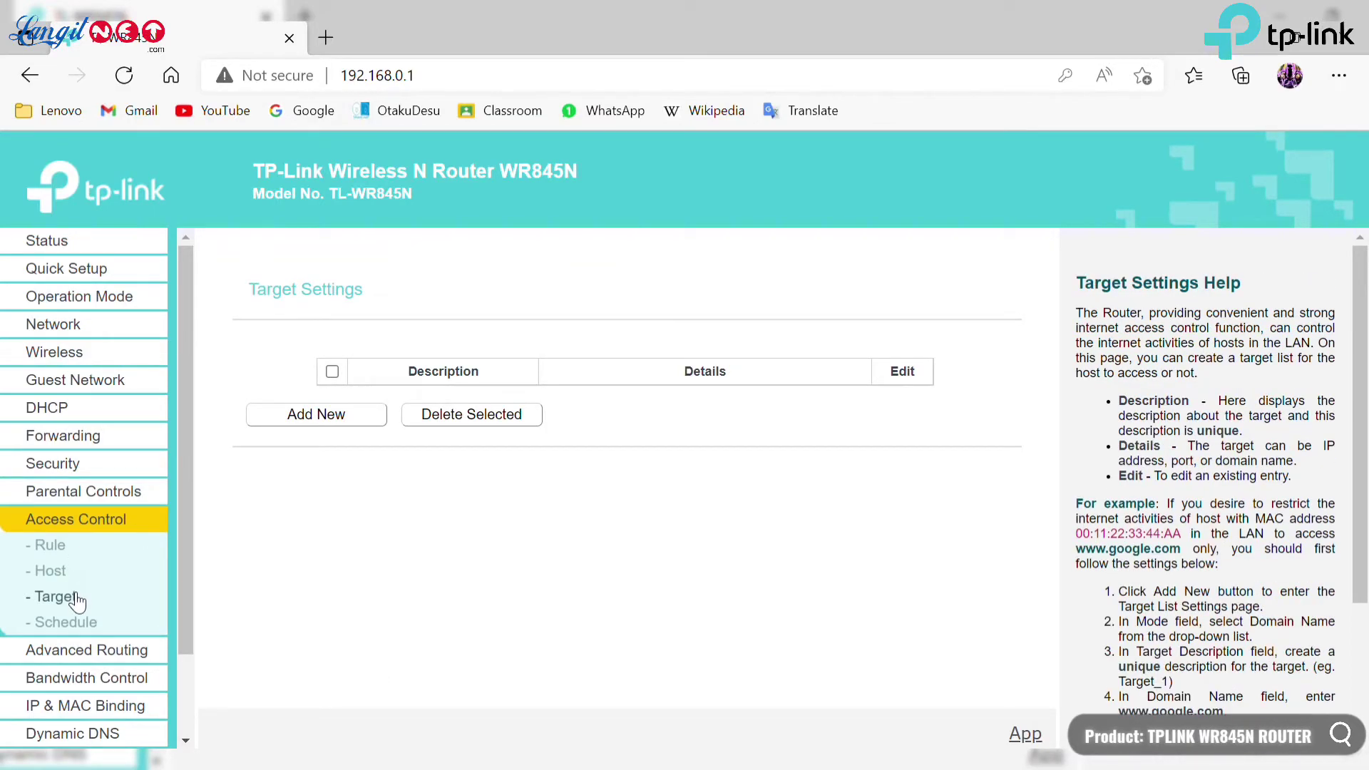
{"action": "left_click", "coordinate": [71, 626]}
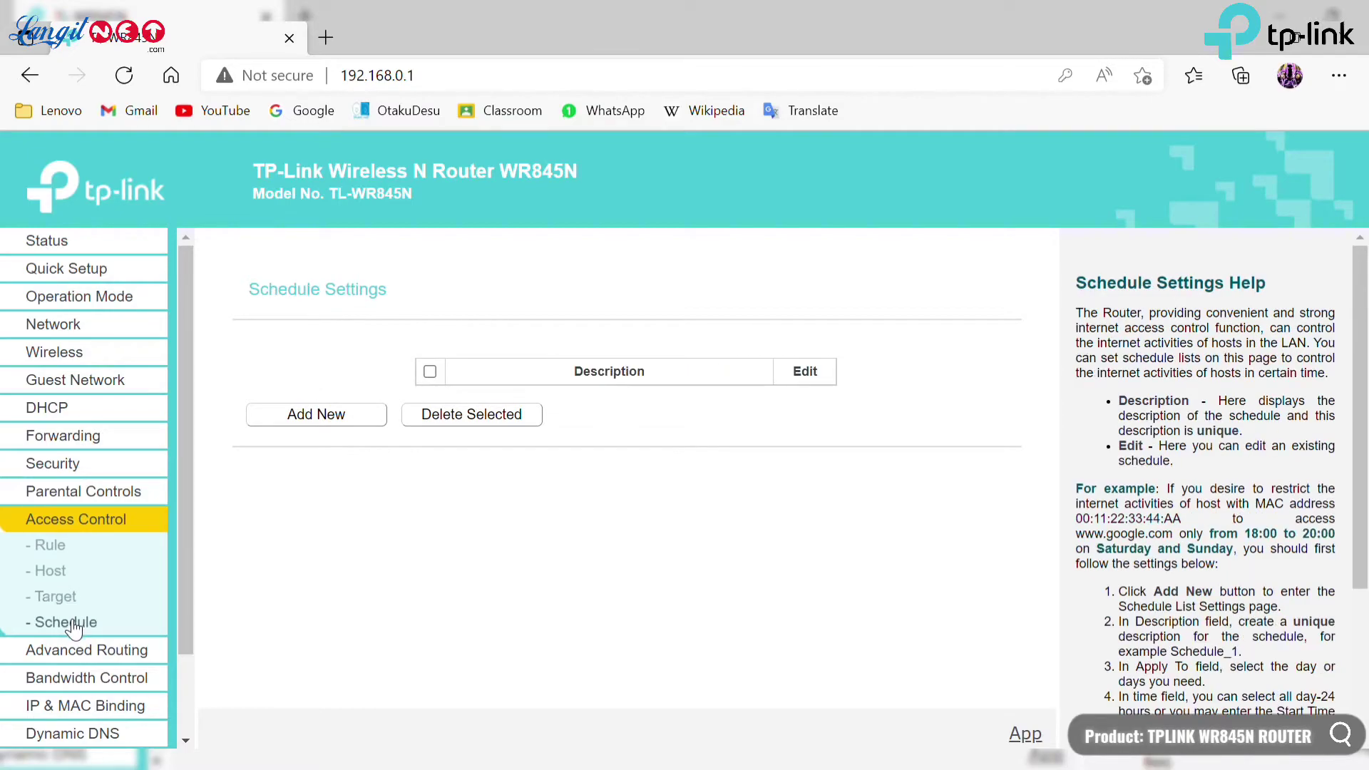
{"action": "left_click", "coordinate": [82, 650]}
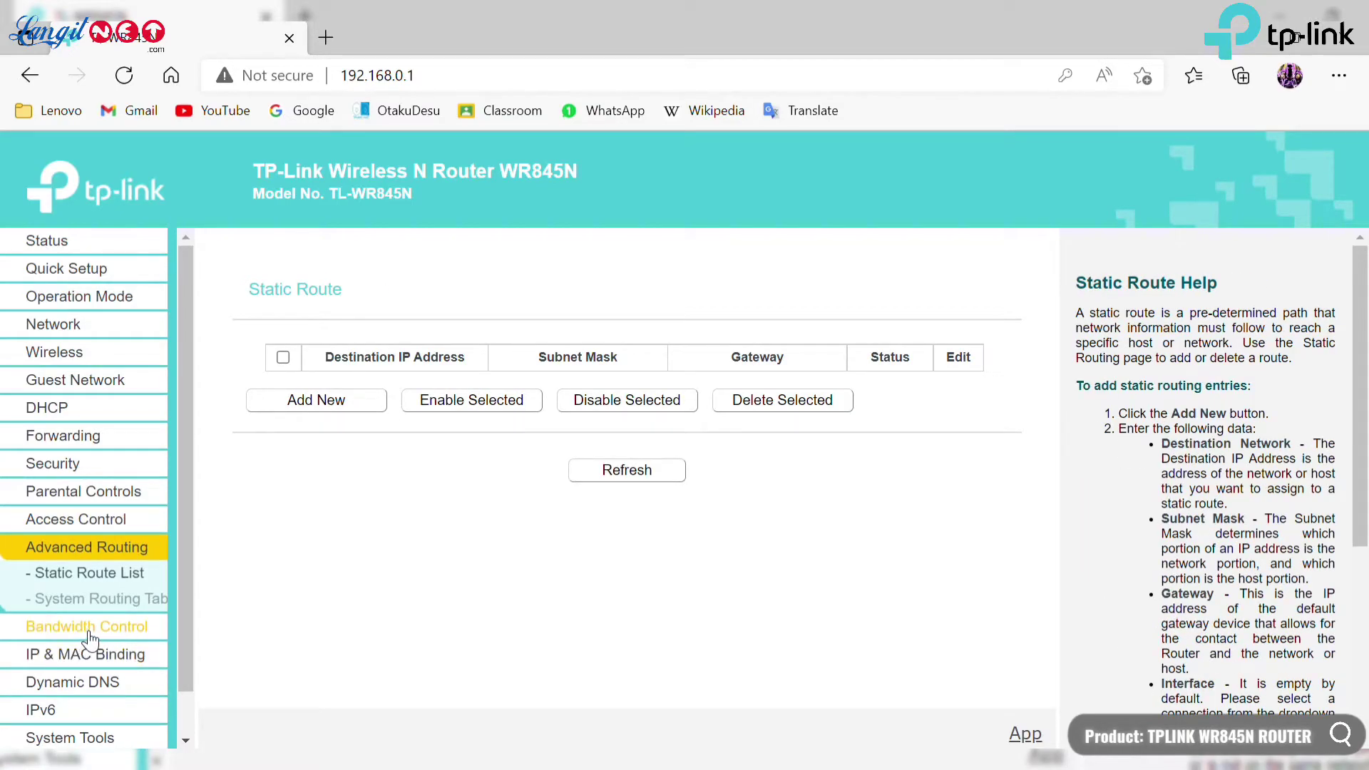
View IP & MAC Binding, the ARP List and Dynamic DNS, ending on IPv6 Status.
{"action": "left_click", "coordinate": [109, 656]}
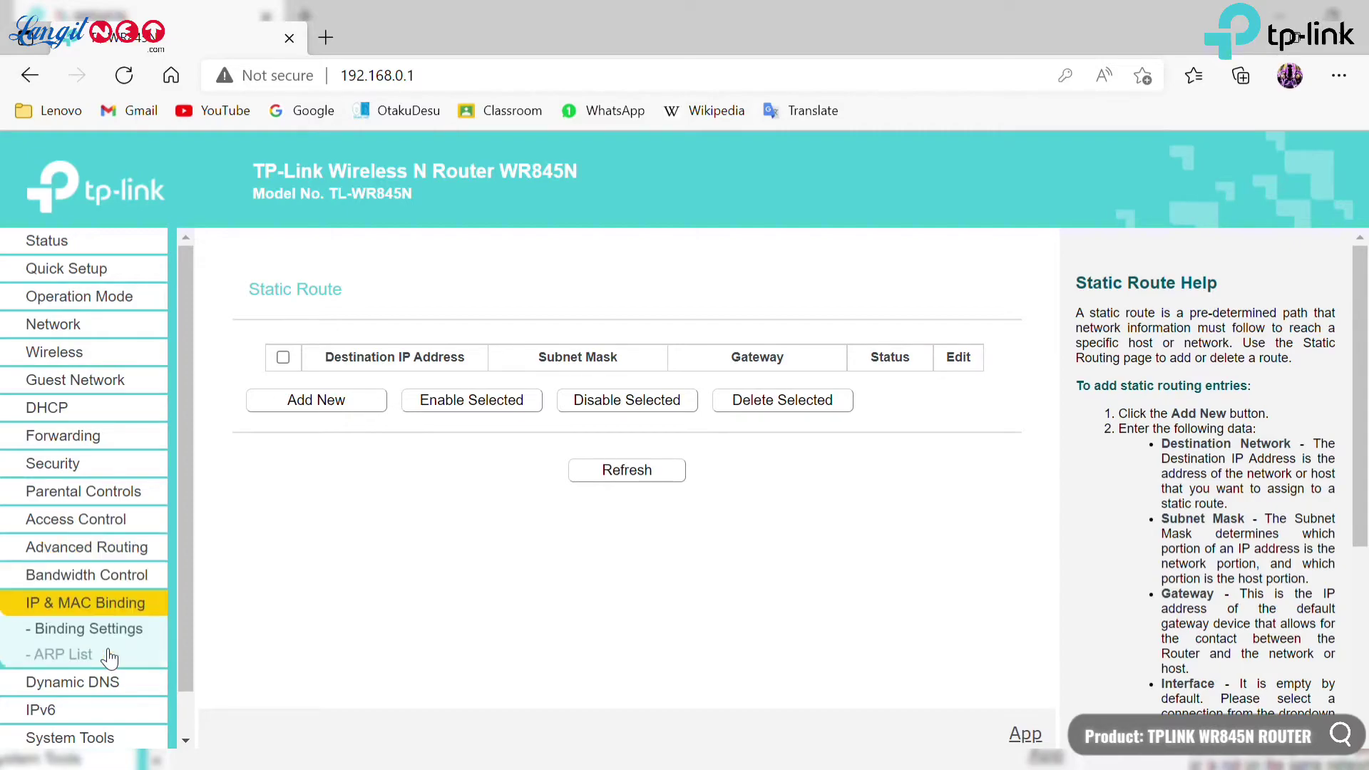
{"action": "scroll", "coordinate": [113, 636], "scroll_direction": "down", "scroll_amount": 1}
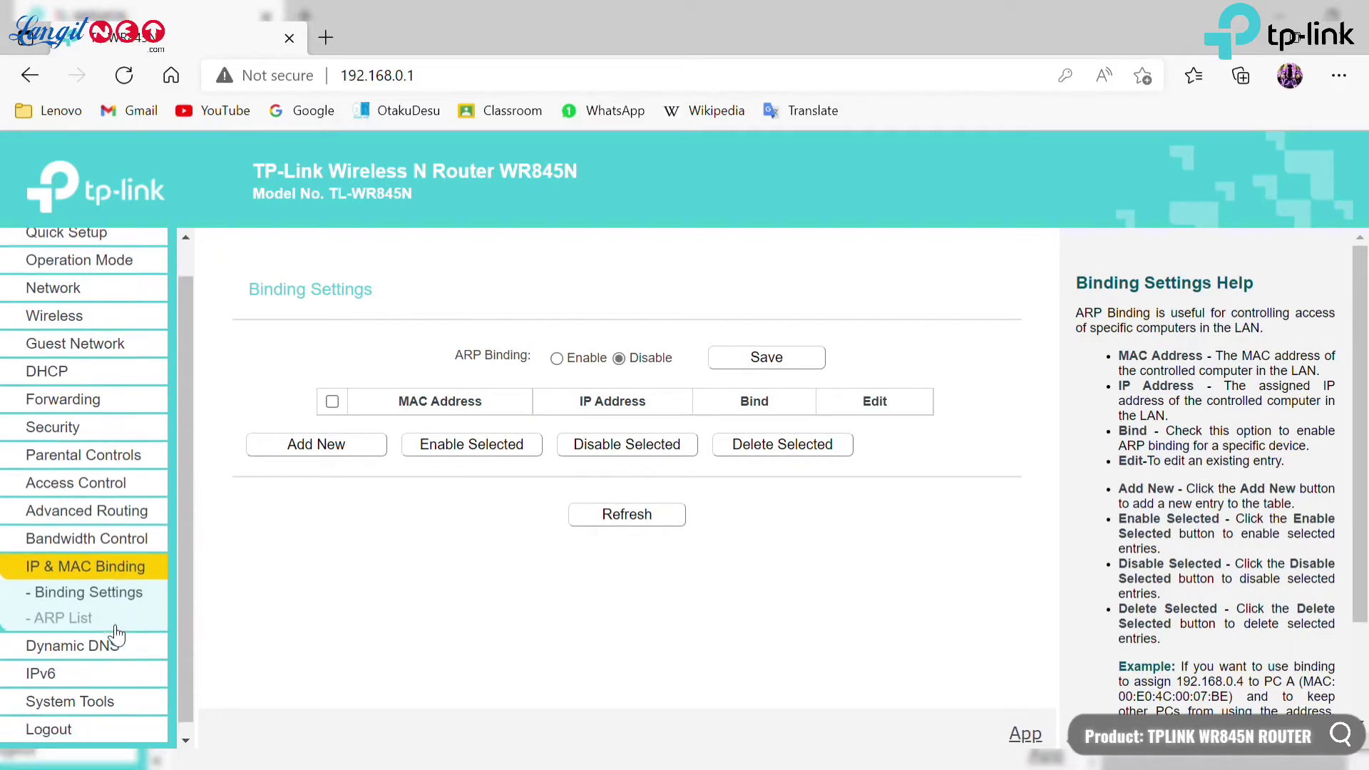
{"action": "left_click", "coordinate": [120, 607]}
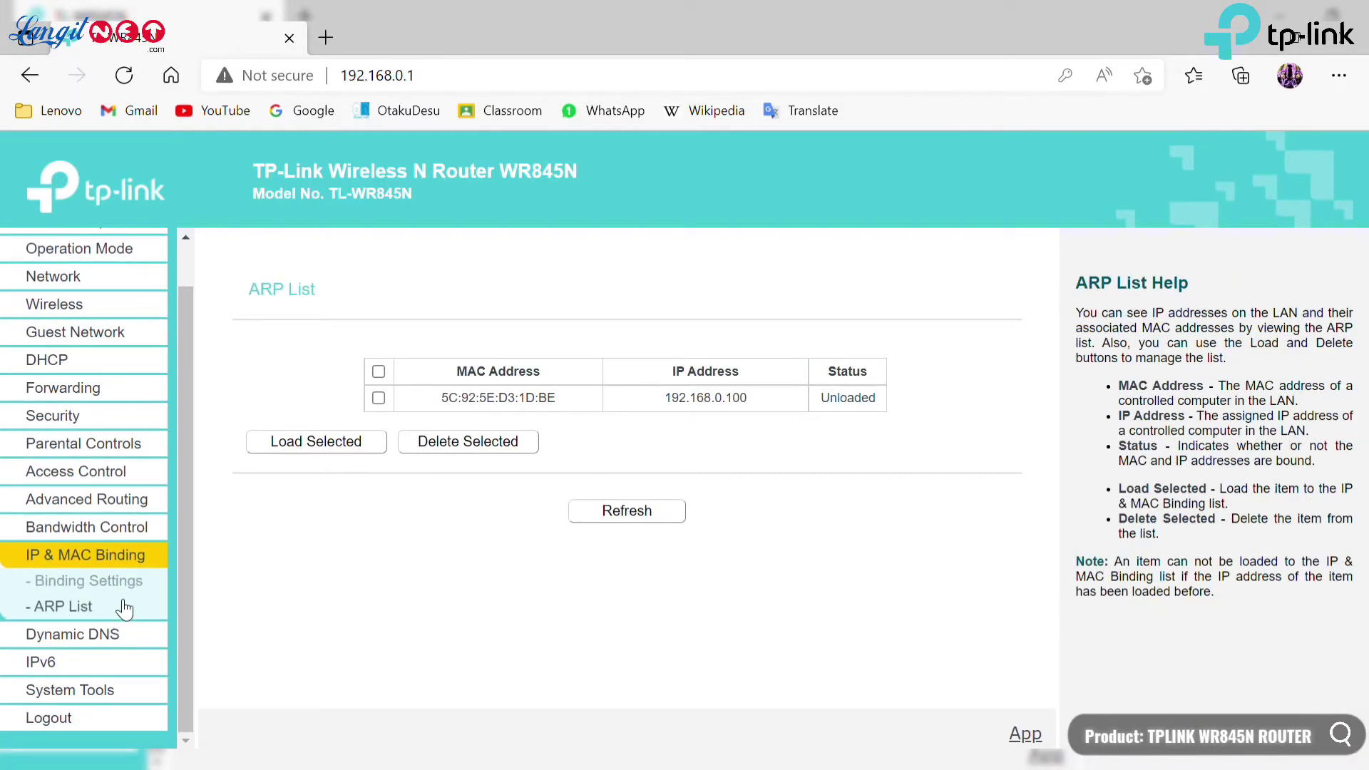
{"action": "left_click", "coordinate": [110, 634]}
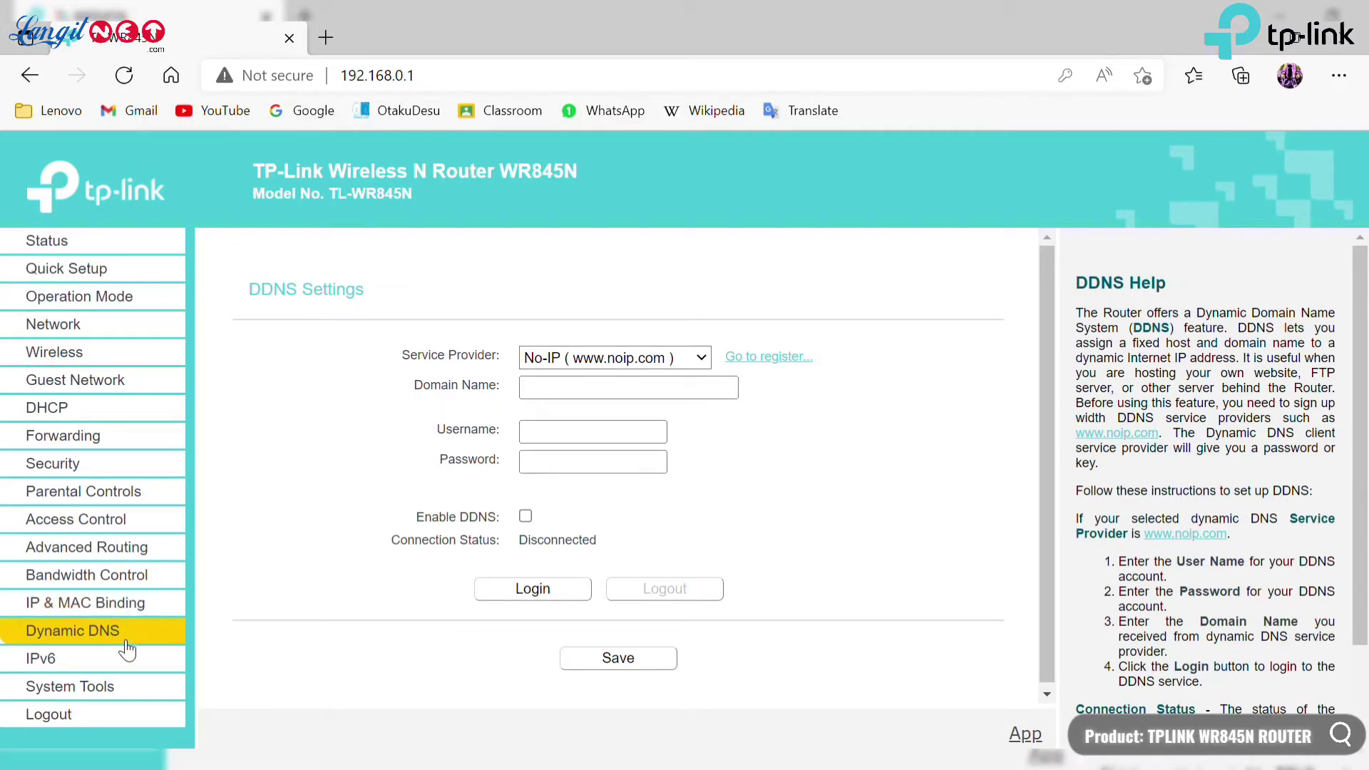
{"action": "left_click", "coordinate": [124, 658]}
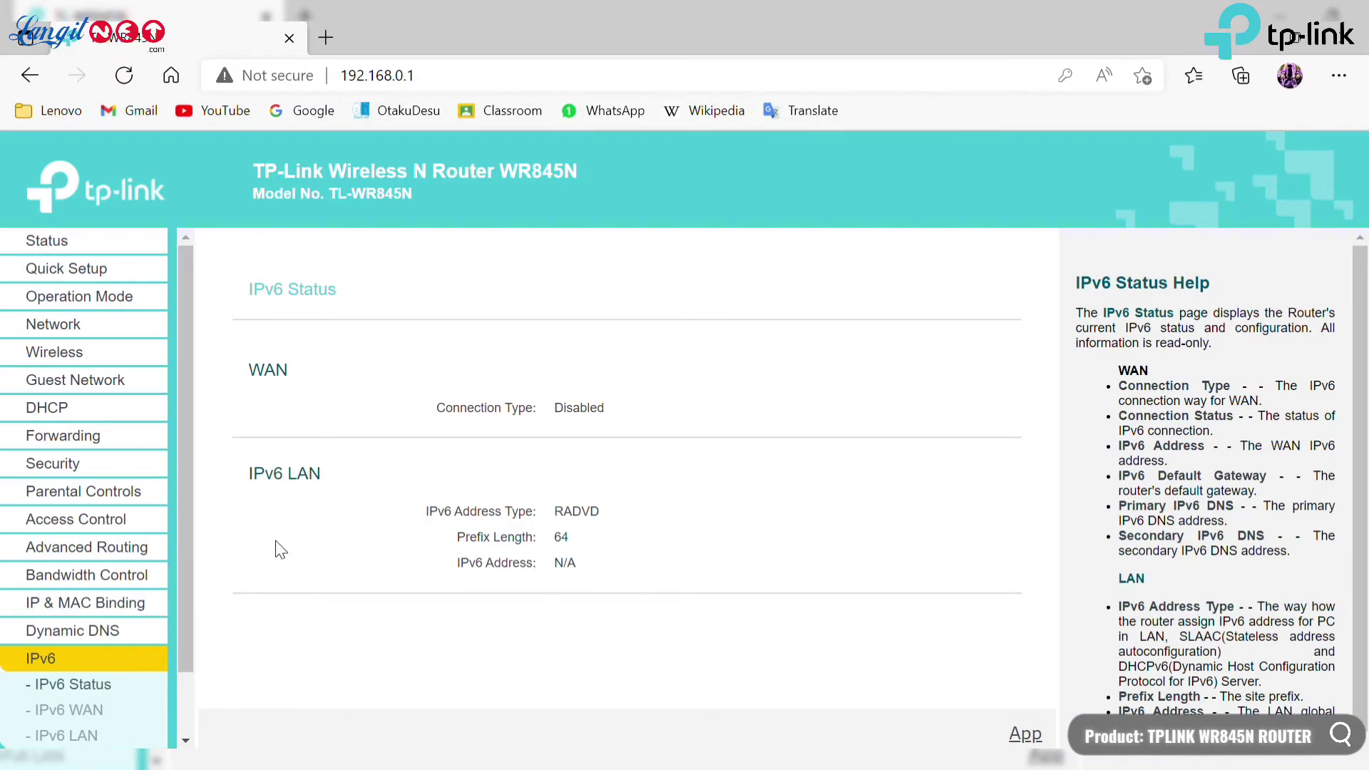
Preview IPv6 WAN options by toggling Enable IPv6 on and off, then view IPv6 LAN.
{"action": "left_click", "coordinate": [117, 708]}
{"action": "scroll", "coordinate": [154, 650], "scroll_direction": "down", "scroll_amount": 2}
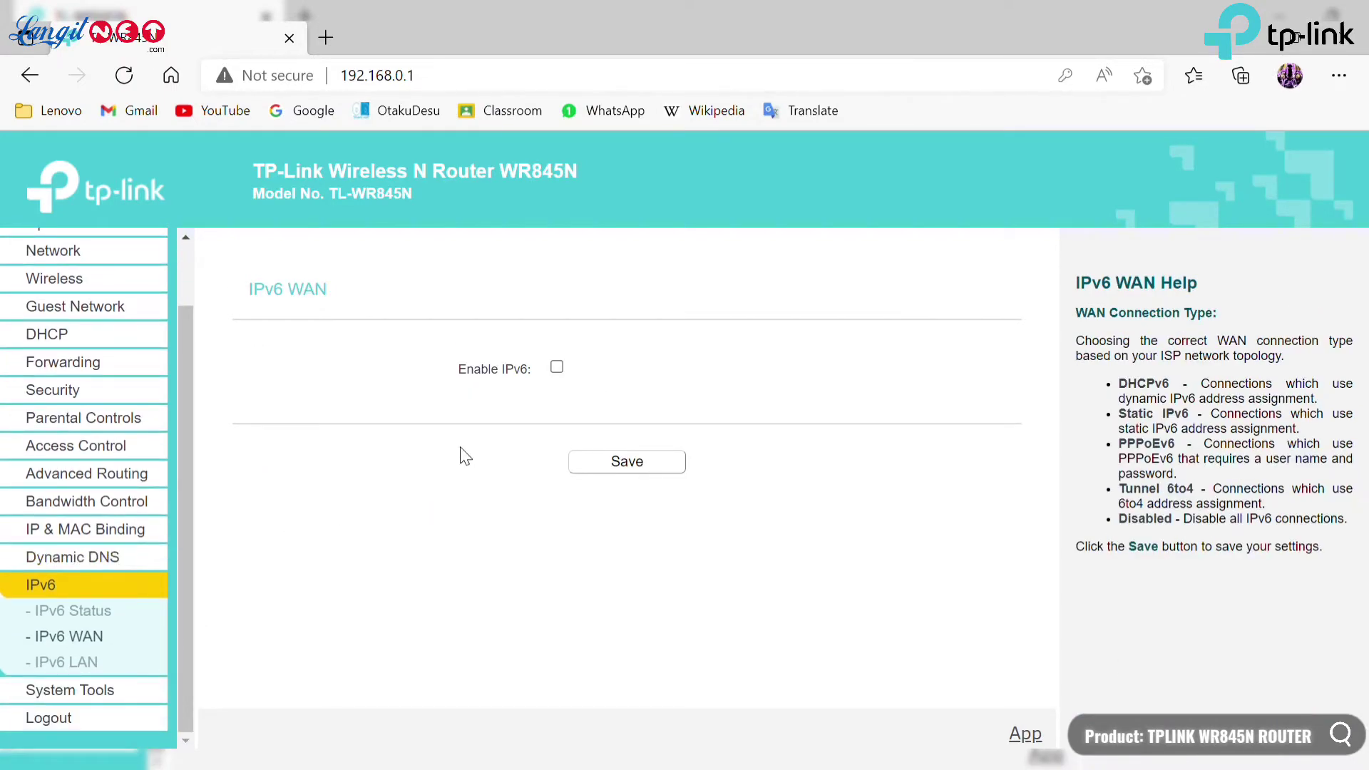
{"action": "left_click", "coordinate": [555, 369]}
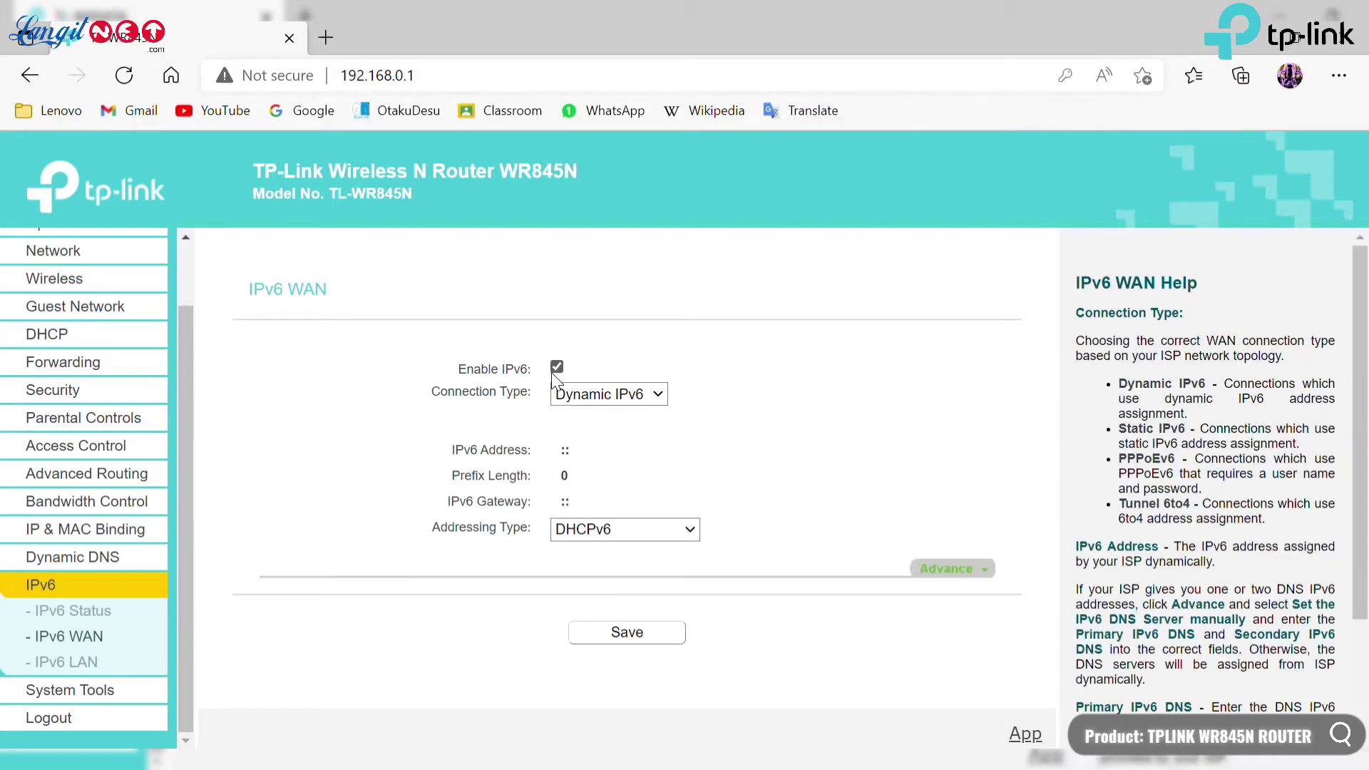
{"action": "left_click", "coordinate": [555, 368]}
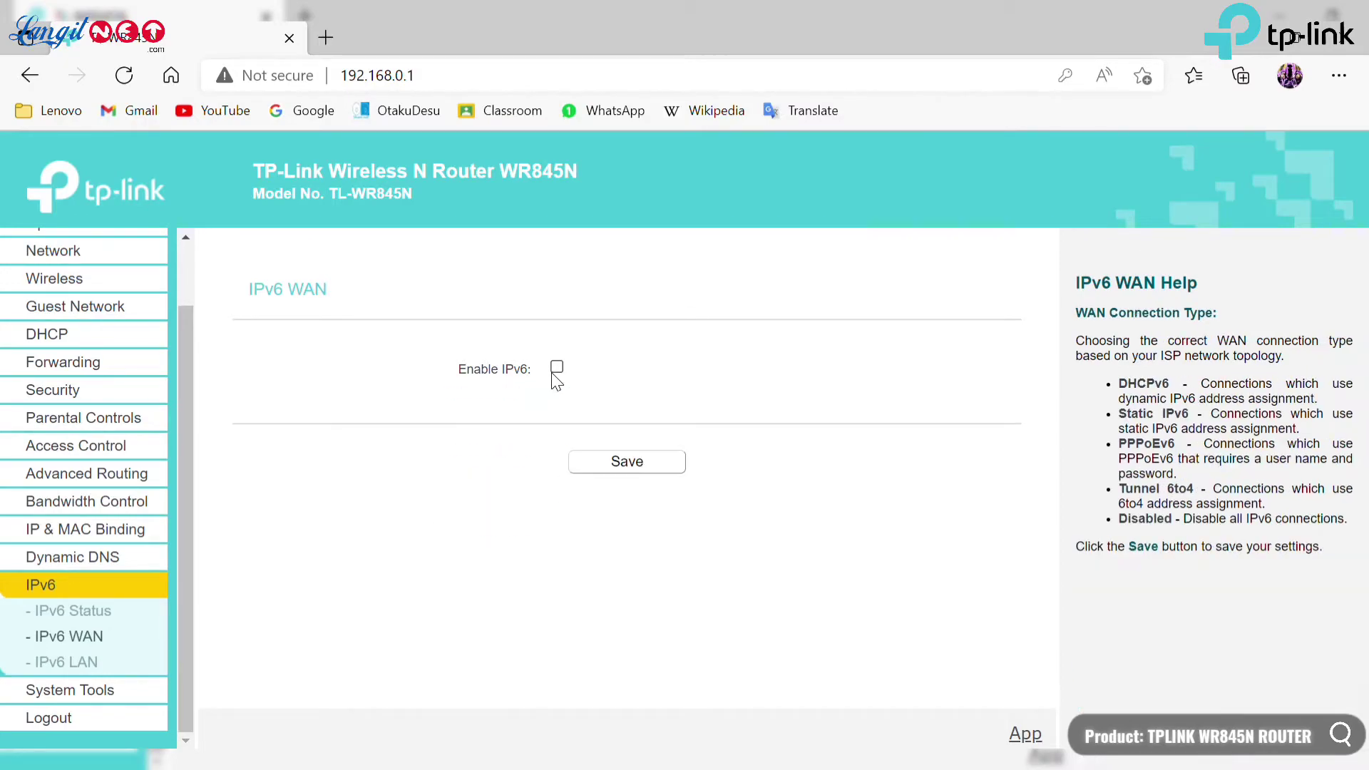
{"action": "left_click", "coordinate": [107, 663]}
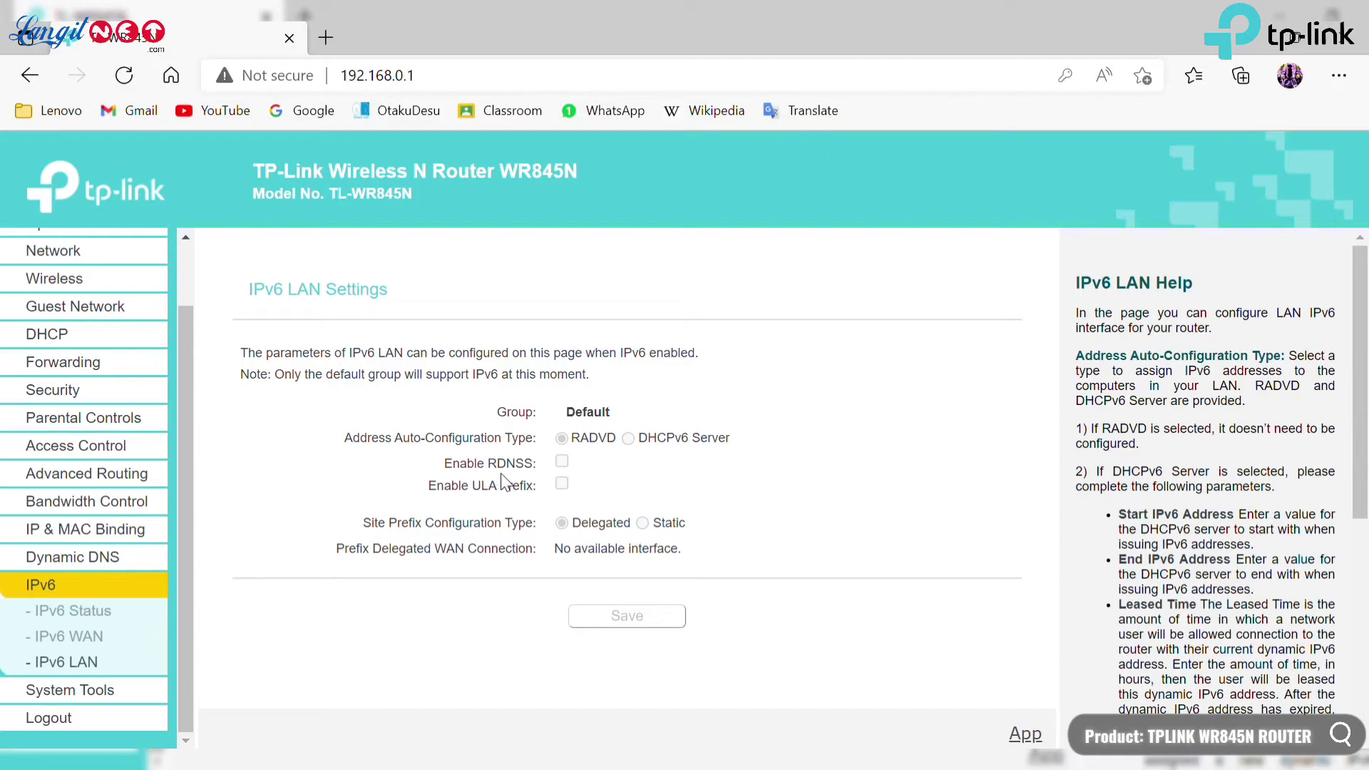
View the System Tools Time Settings page, then the ping/traceroute Diagnostic page.
{"action": "left_click", "coordinate": [142, 701]}
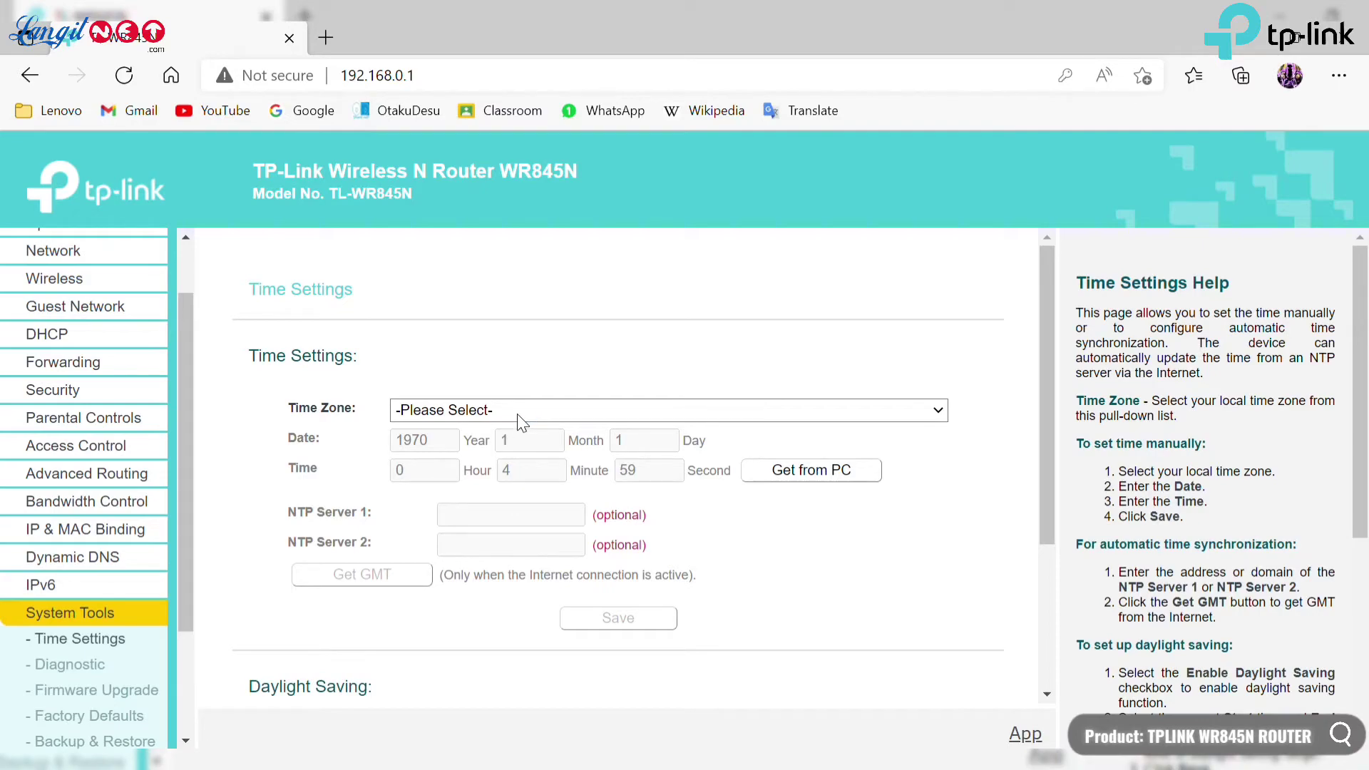
{"action": "scroll", "coordinate": [384, 560], "scroll_direction": "down", "scroll_amount": 3}
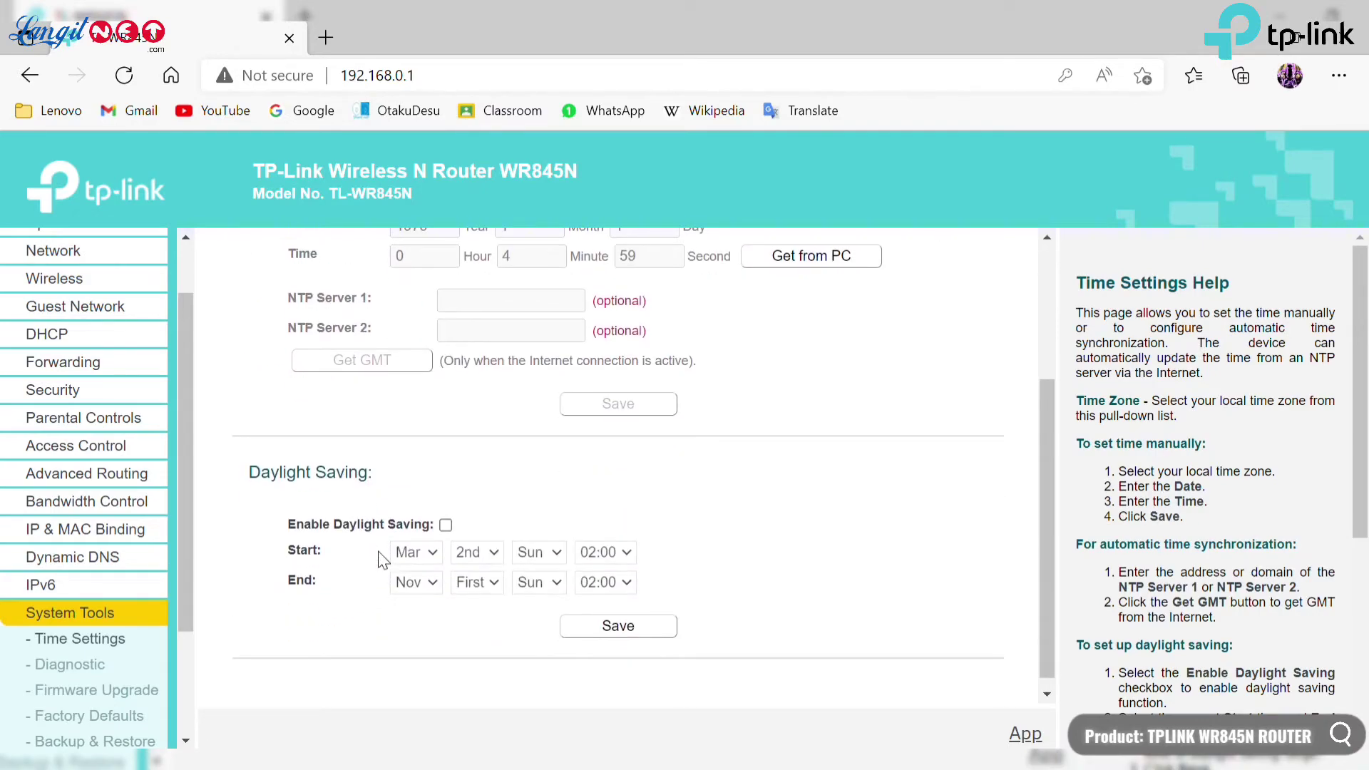
{"action": "left_click", "coordinate": [112, 669]}
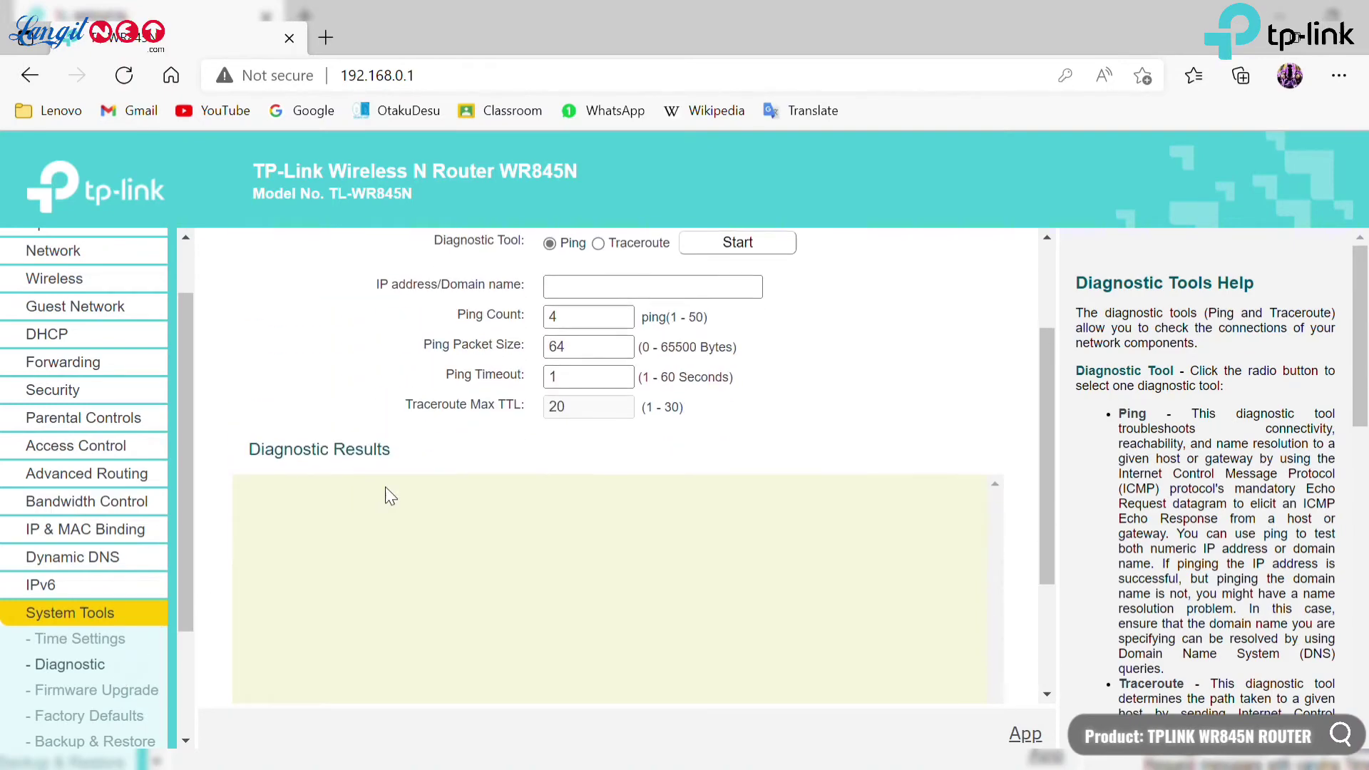
{"action": "scroll", "coordinate": [171, 617], "scroll_direction": "down", "scroll_amount": 2}
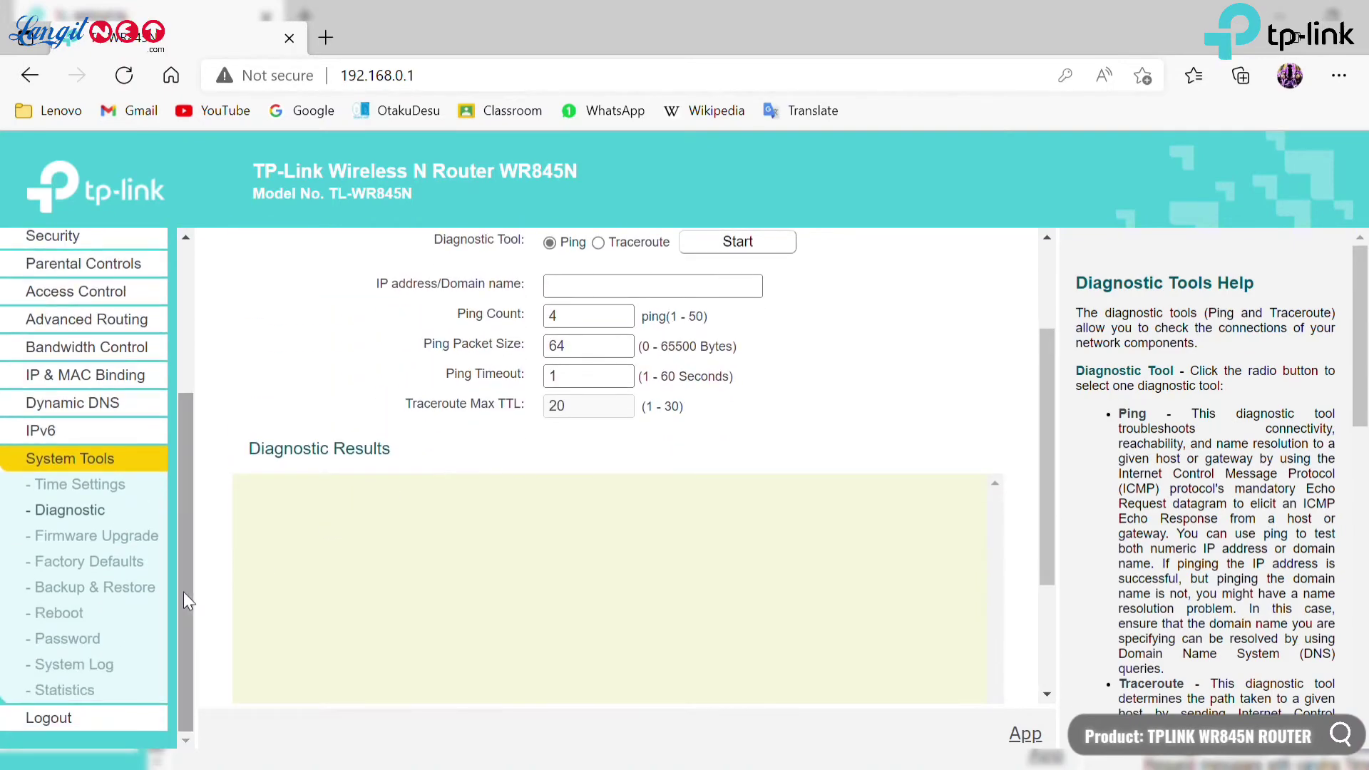
Step through Firmware Upgrade, Factory Defaults, Backup & Restore, Reboot, then the Password page.
{"action": "left_click", "coordinate": [141, 542]}
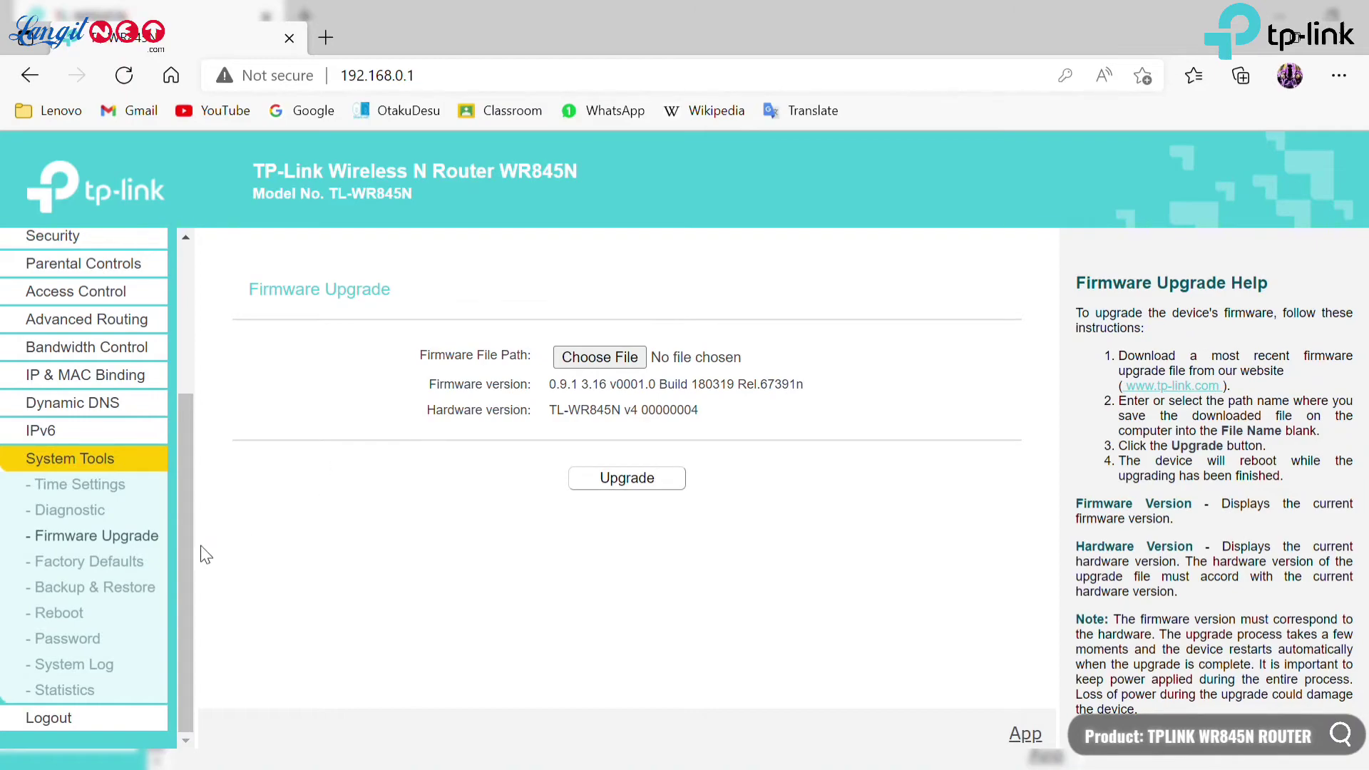
{"action": "left_click", "coordinate": [143, 562]}
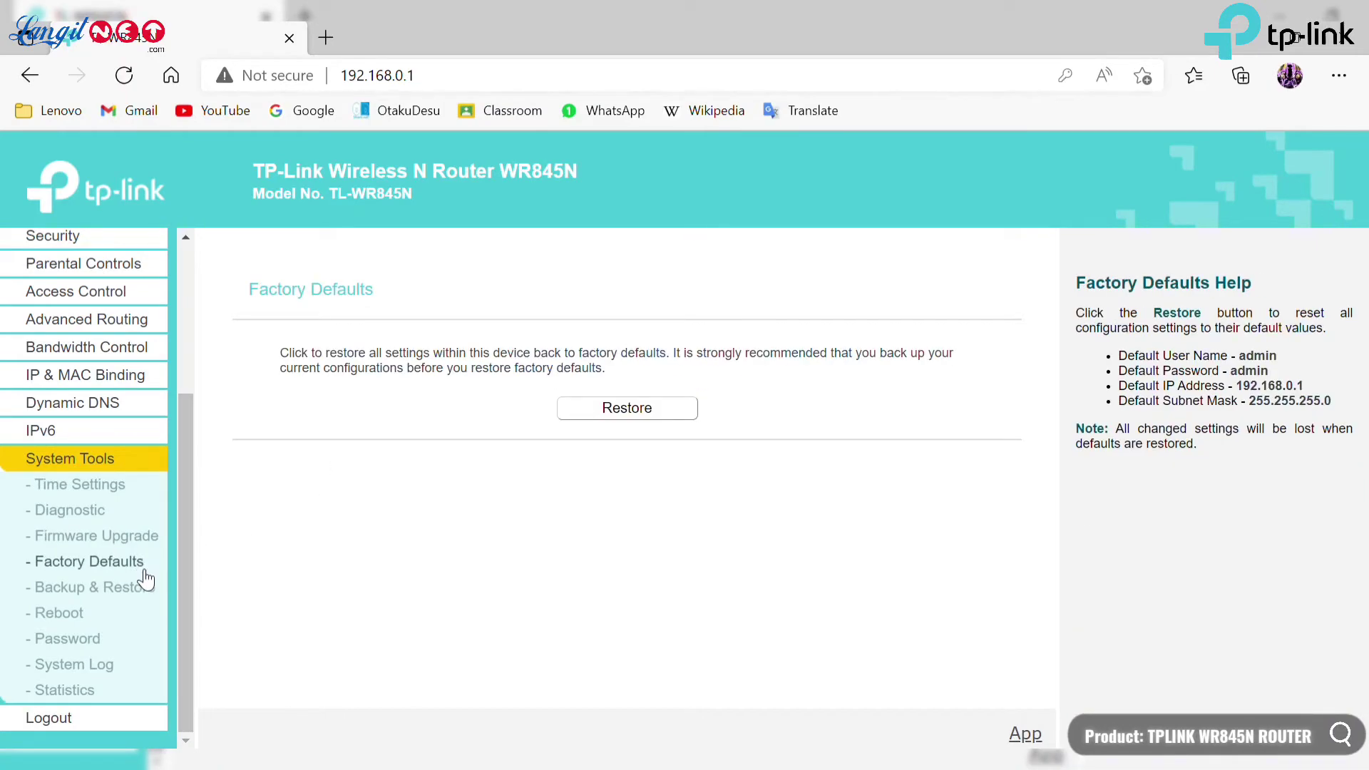
{"action": "left_click", "coordinate": [145, 592]}
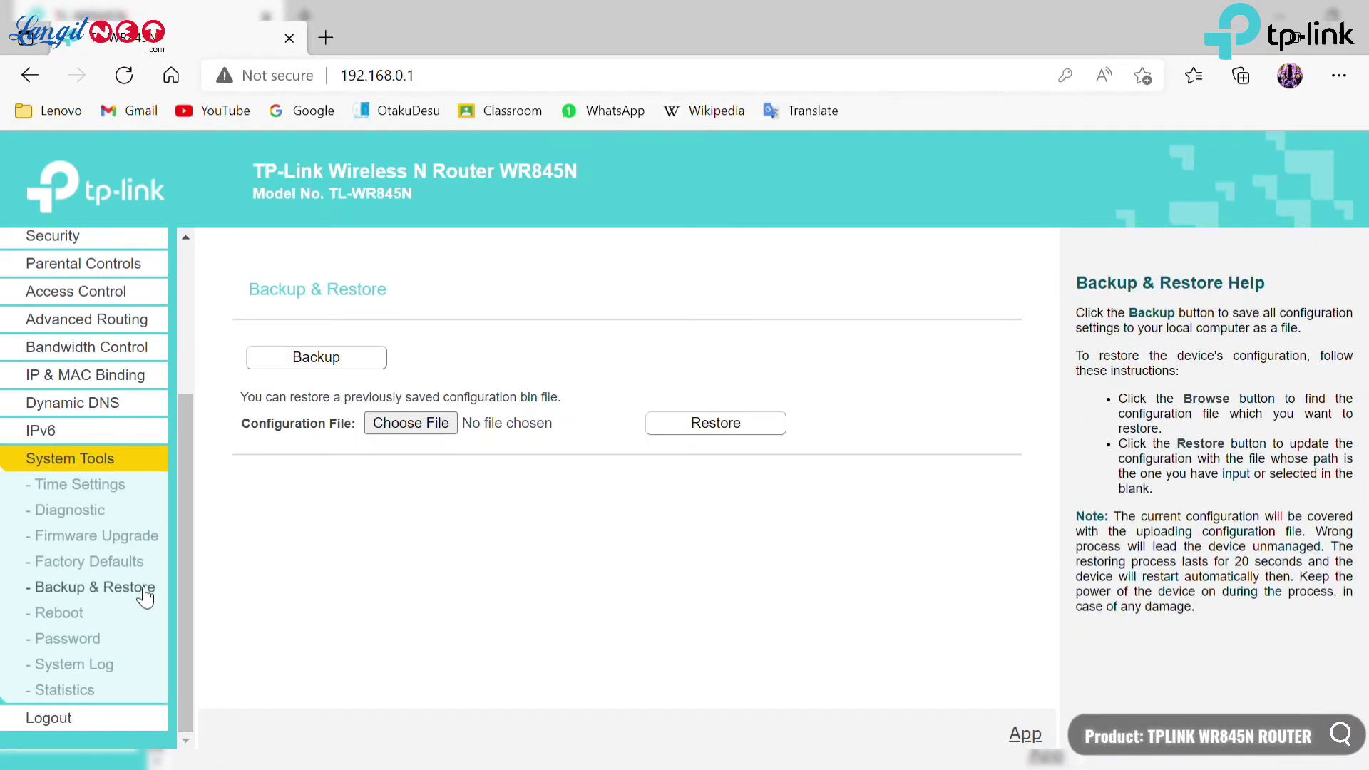
{"action": "left_click", "coordinate": [105, 614]}
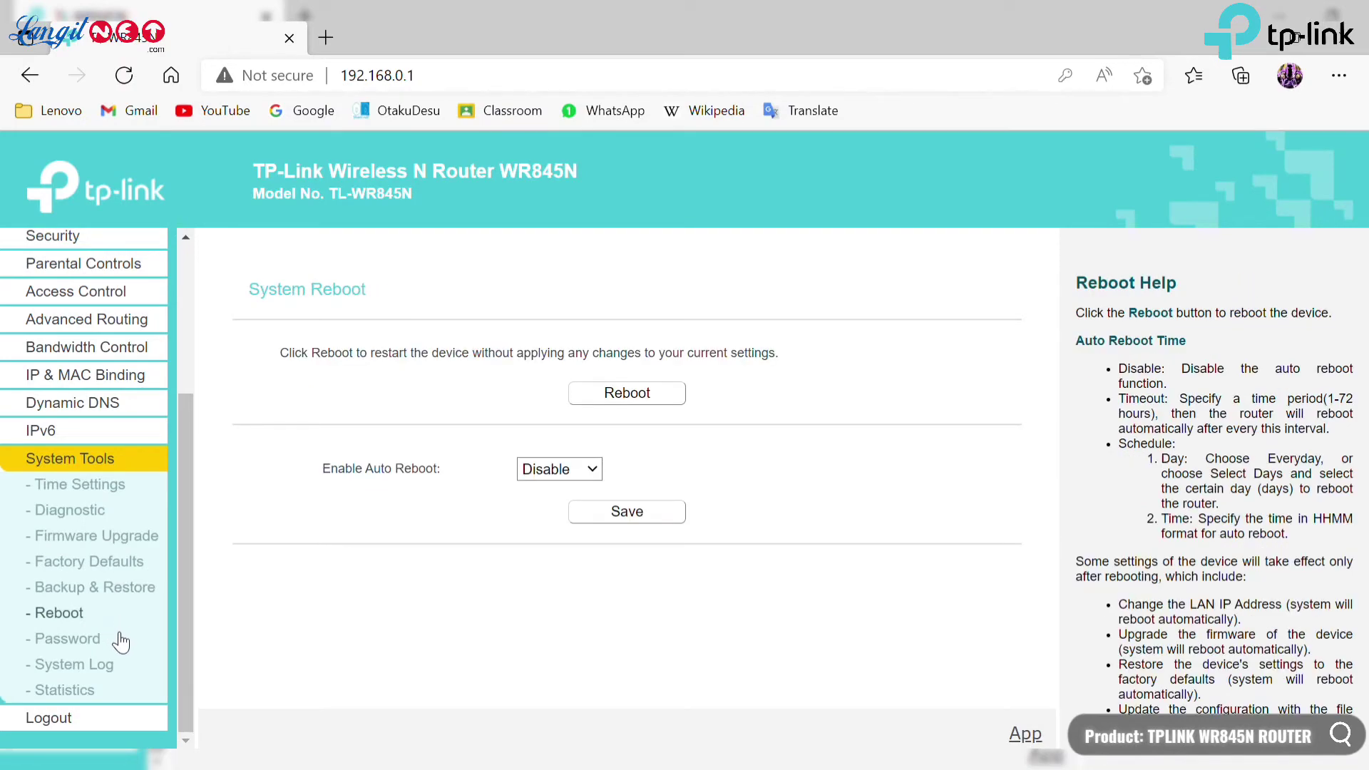
{"action": "left_click", "coordinate": [121, 642]}
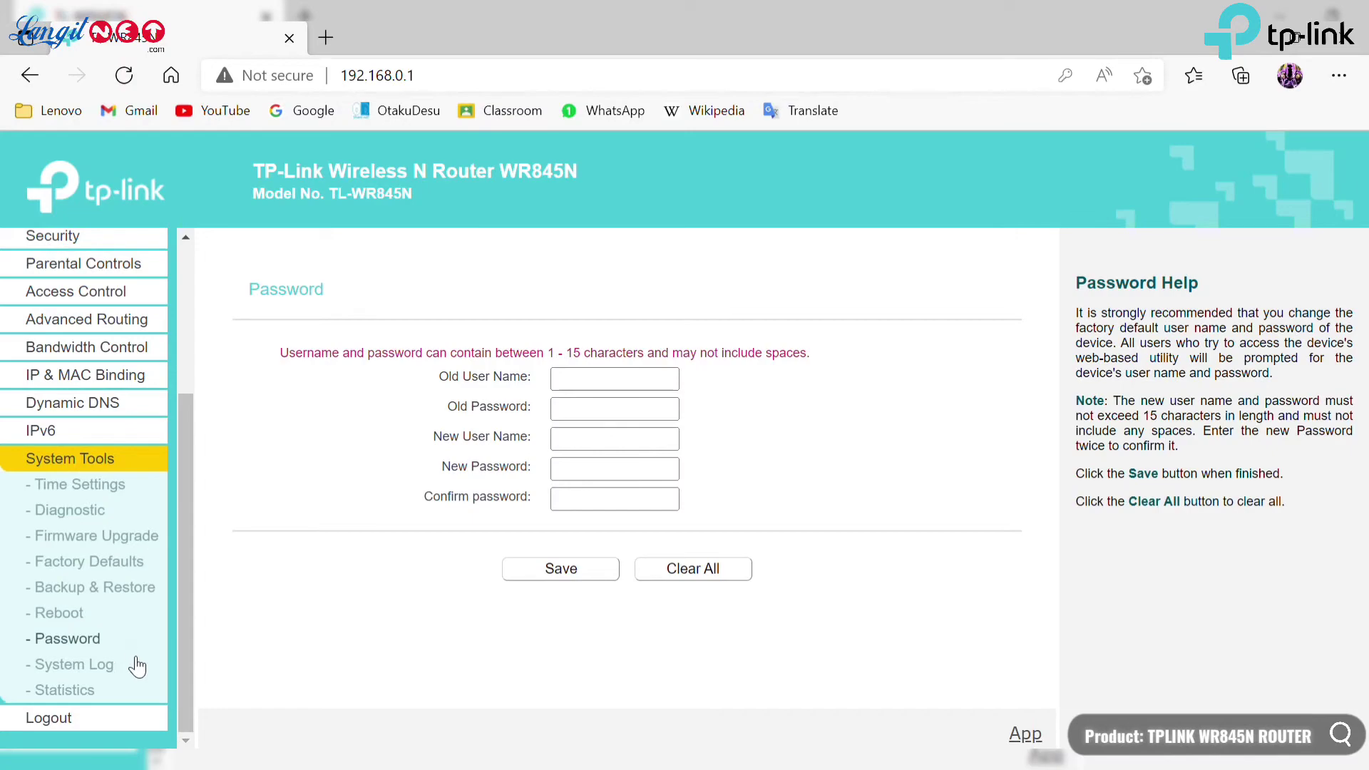
Open the router's System Log and scroll through its entries.
{"action": "left_click", "coordinate": [132, 668]}
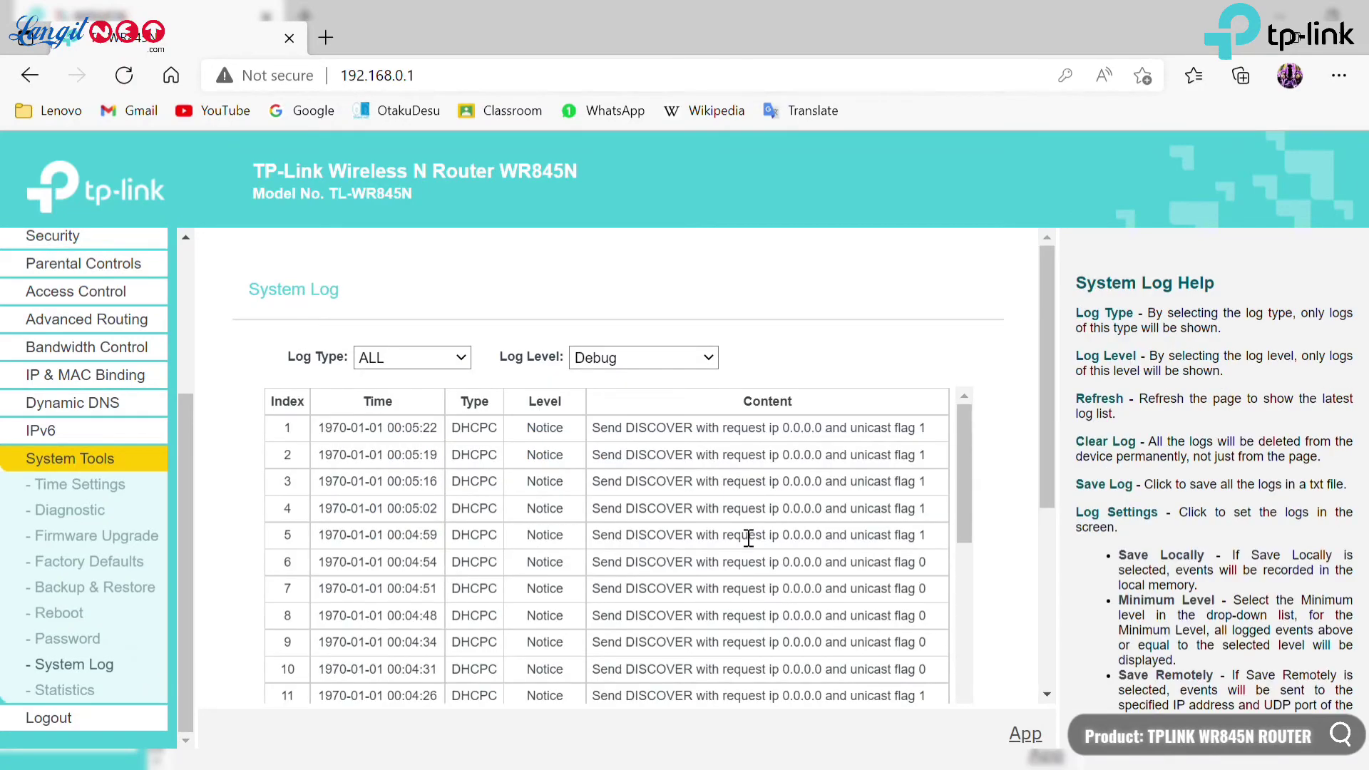
{"action": "scroll", "coordinate": [748, 538], "scroll_direction": "down", "scroll_amount": 9}
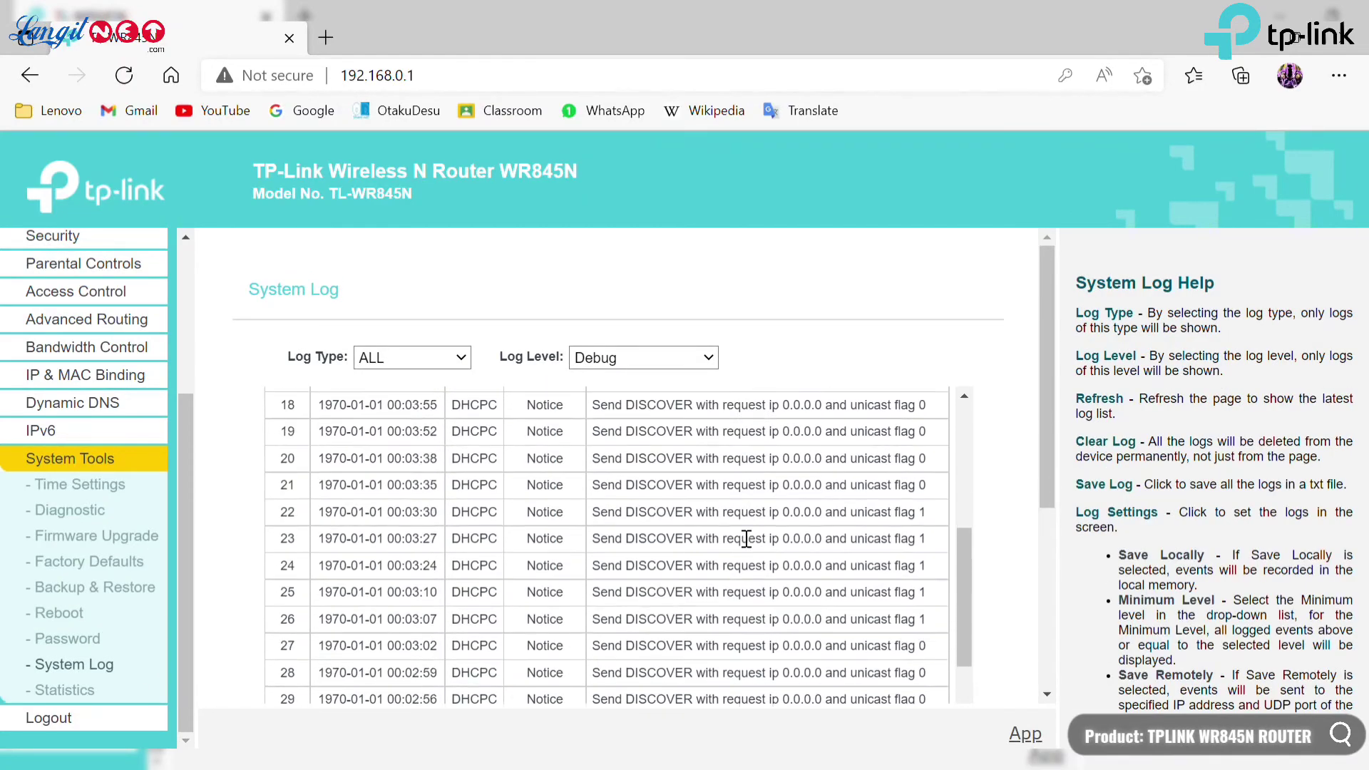
{"action": "scroll", "coordinate": [744, 541], "scroll_direction": "down", "scroll_amount": 9}
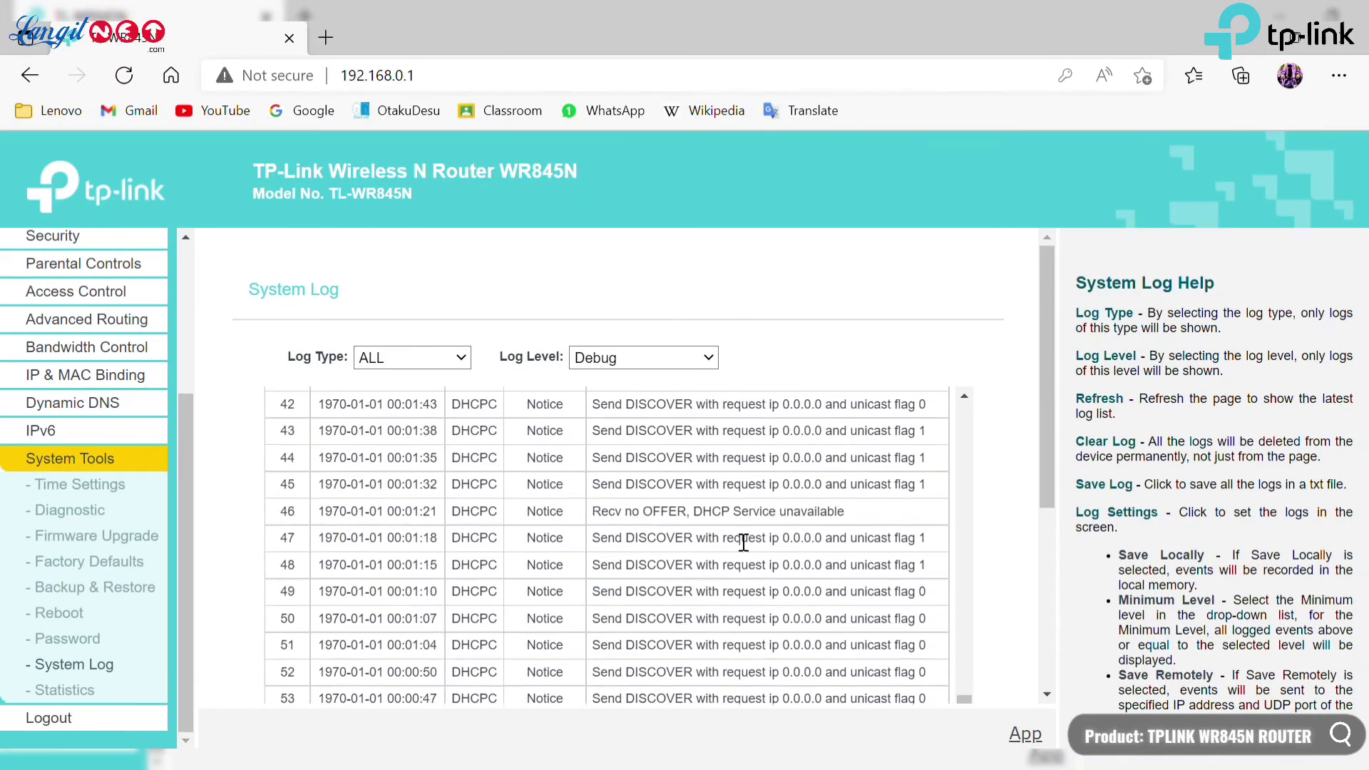
{"action": "scroll", "coordinate": [744, 542], "scroll_direction": "down", "scroll_amount": 2}
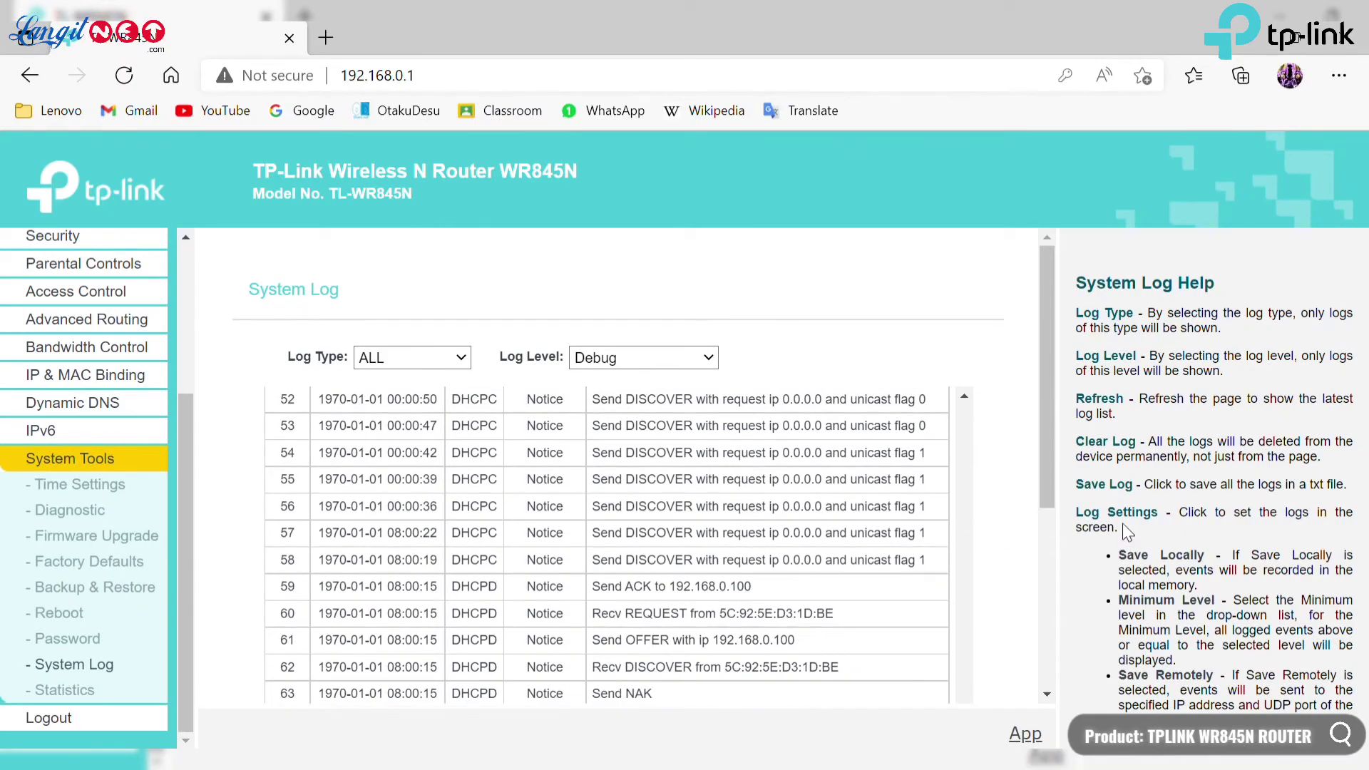
Review the disabled, empty LAN Traffic Statistics page, then request logout from the admin page.
{"action": "left_click", "coordinate": [152, 698]}
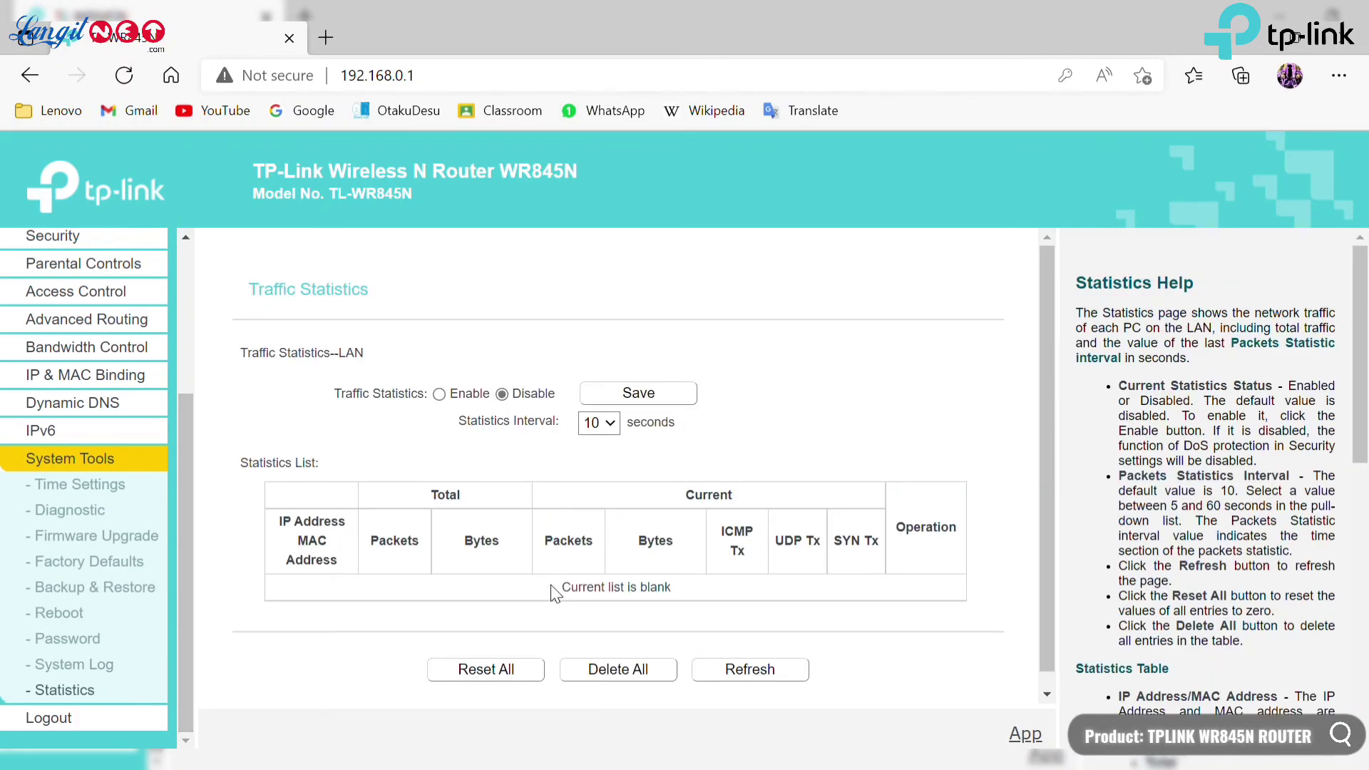
{"action": "scroll", "coordinate": [551, 592], "scroll_direction": "down", "scroll_amount": 1}
{"action": "scroll", "coordinate": [1203, 523], "scroll_direction": "down", "scroll_amount": 10}
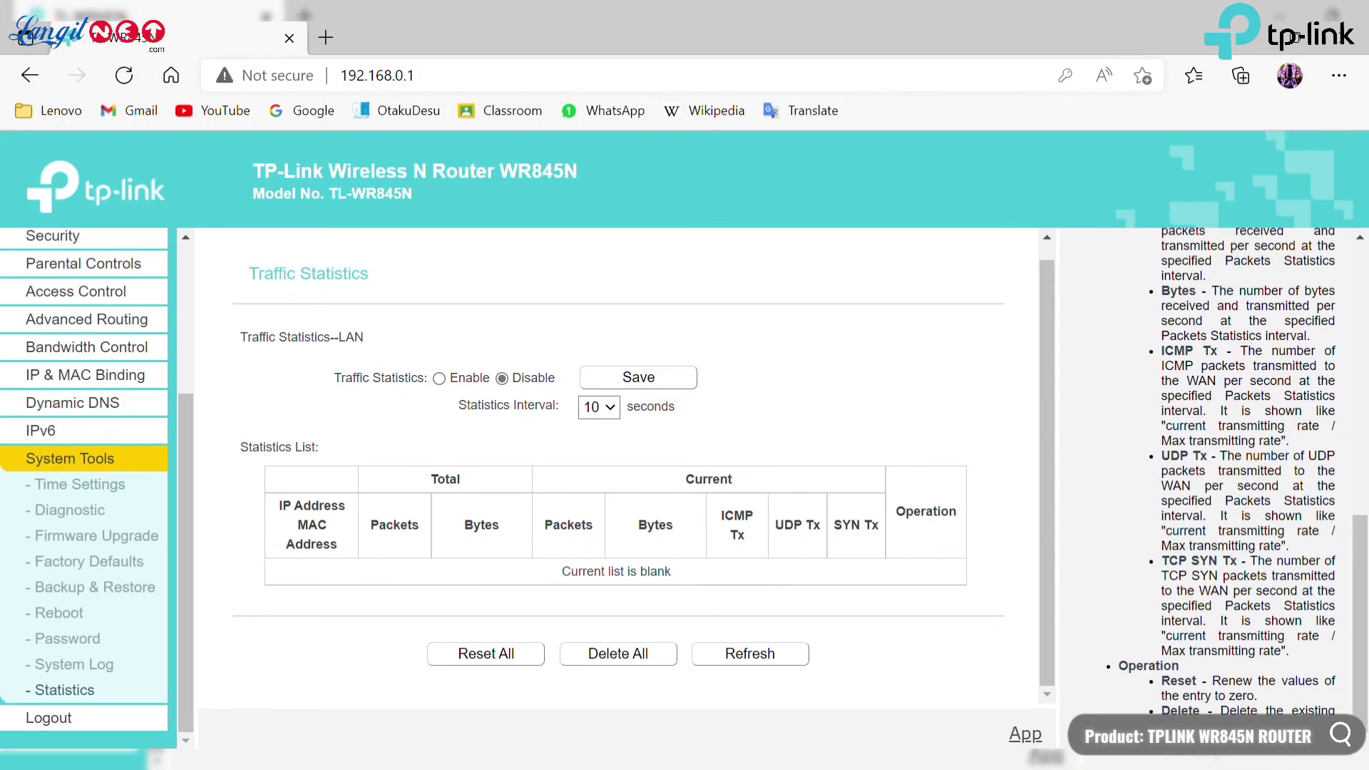
{"action": "left_click", "coordinate": [49, 717]}
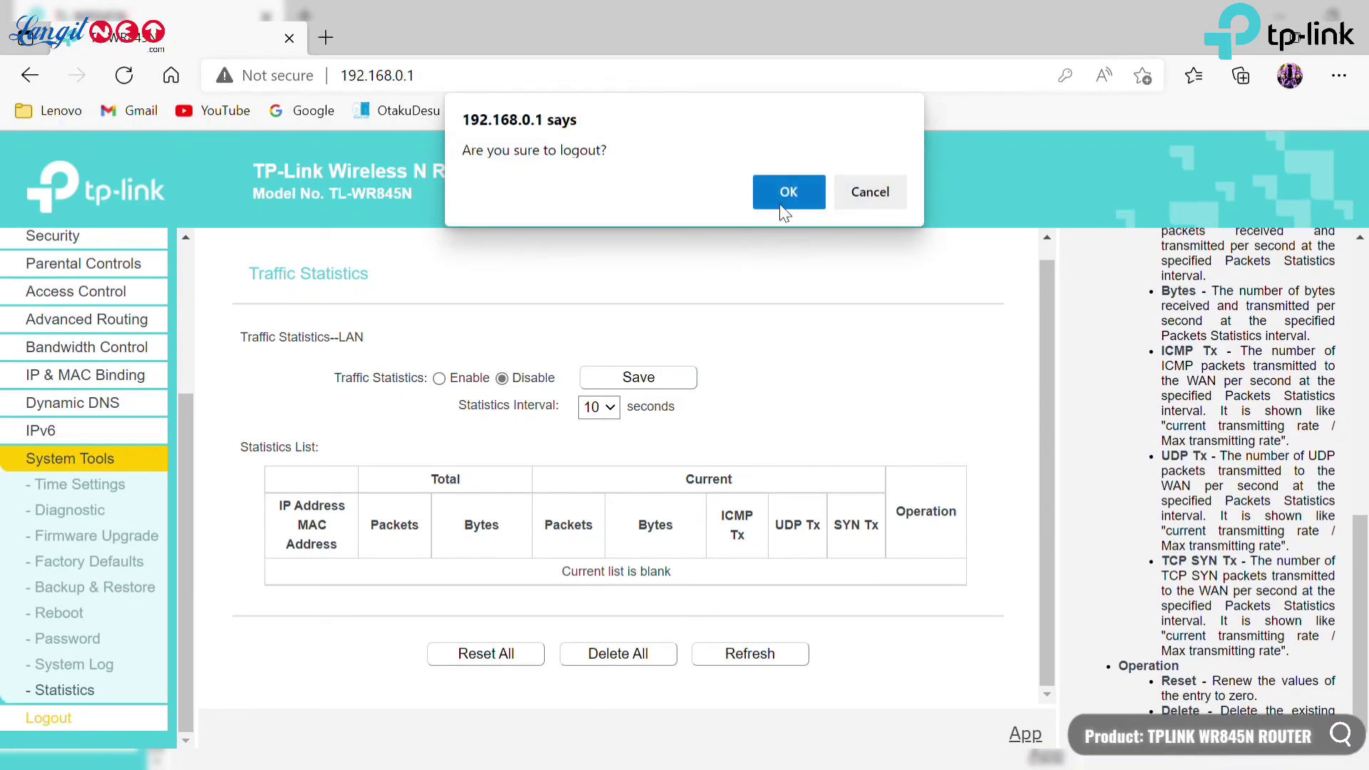